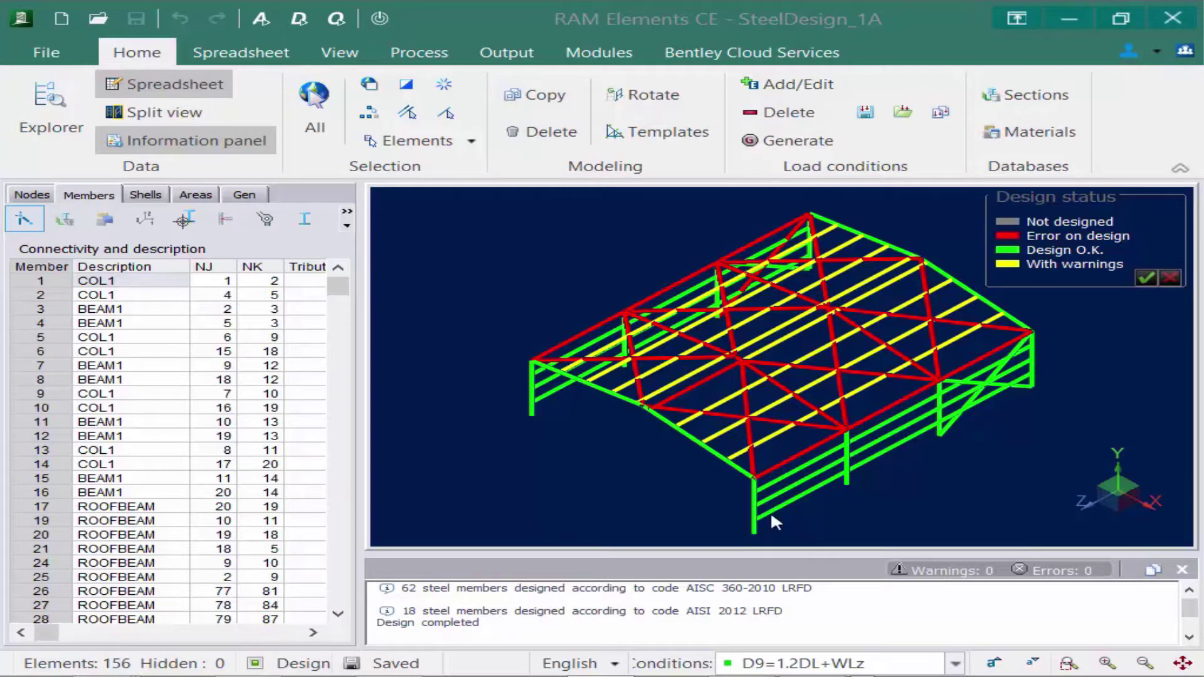
Colour the wireframe members by description, showing the BEAM1, BRACE1, BRACE2, COL1, ROOFBEAM and WINDGIRT legend
{"action": "left_click", "coordinate": [340, 54]}
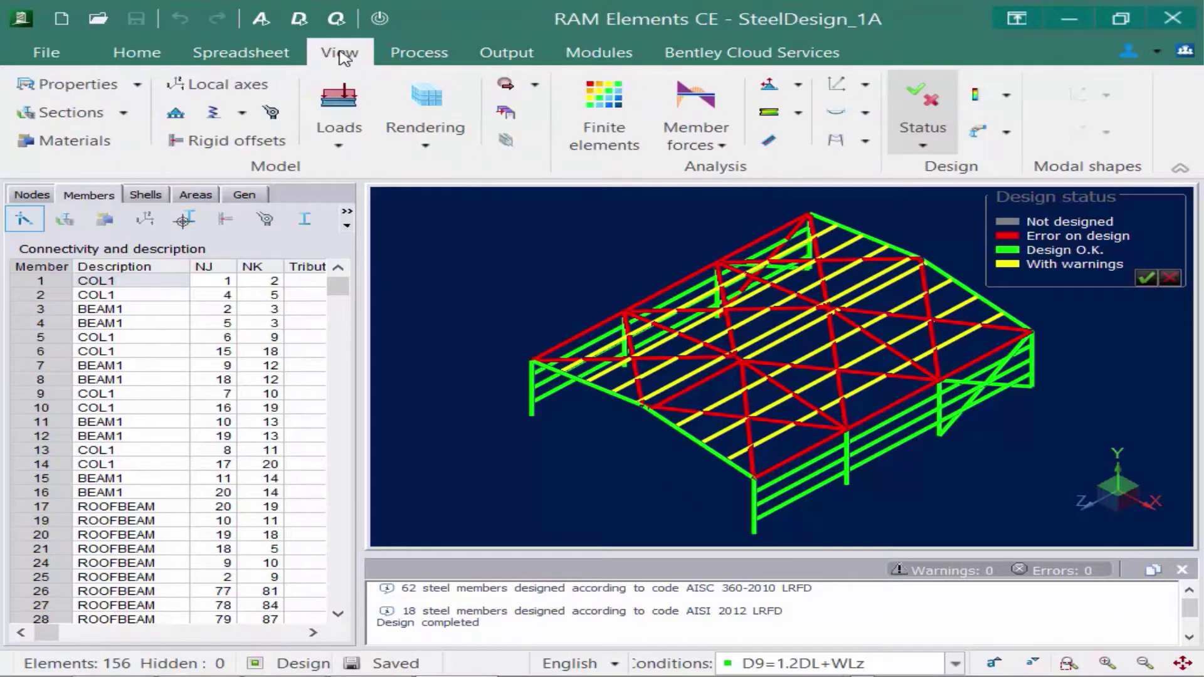
{"action": "left_click", "coordinate": [138, 85]}
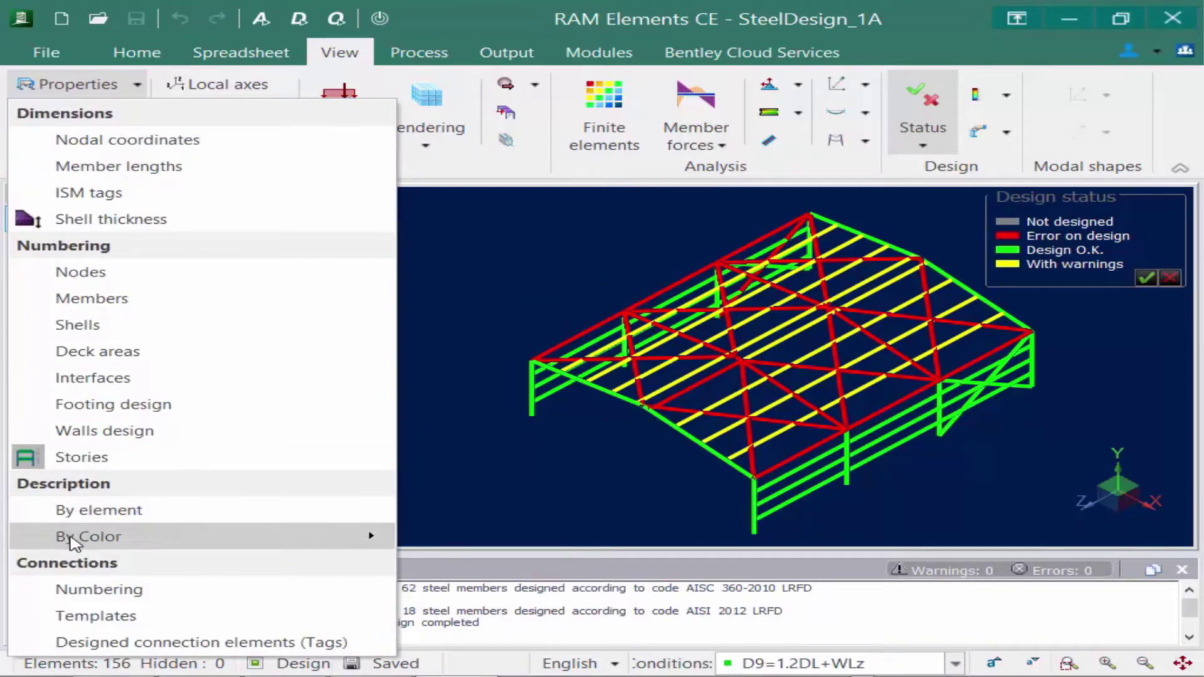
{"action": "mouse_move", "coordinate": [347, 544]}
{"action": "left_click", "coordinate": [484, 537]}
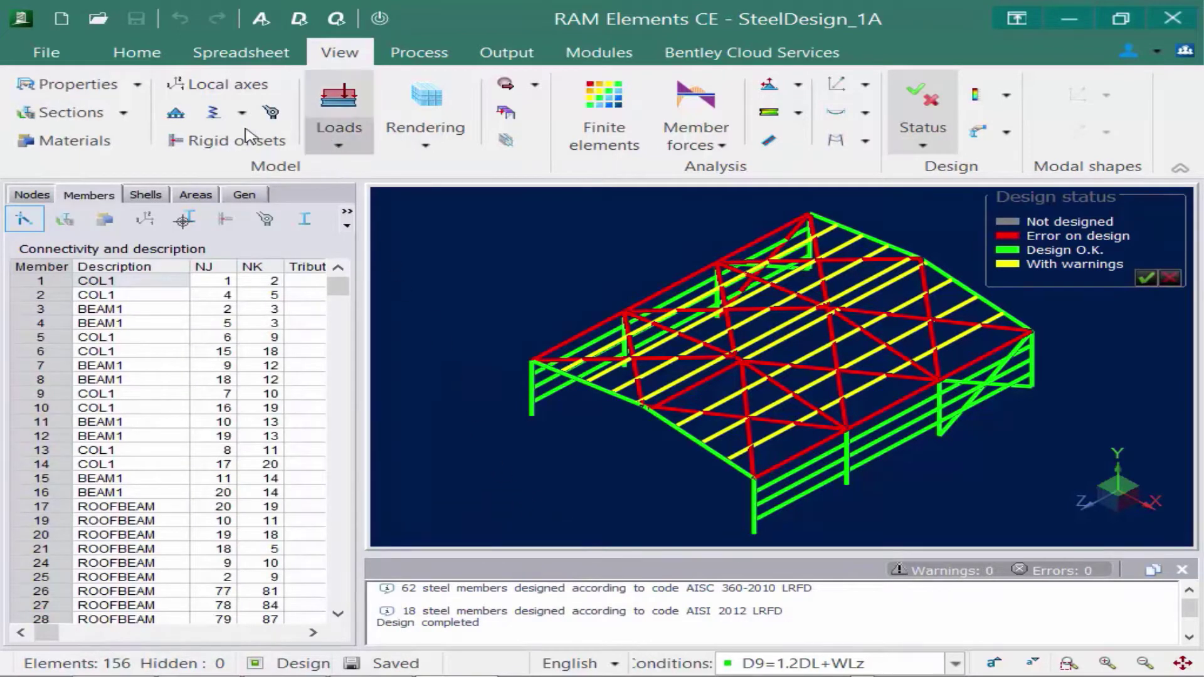
{"action": "left_click", "coordinate": [118, 87]}
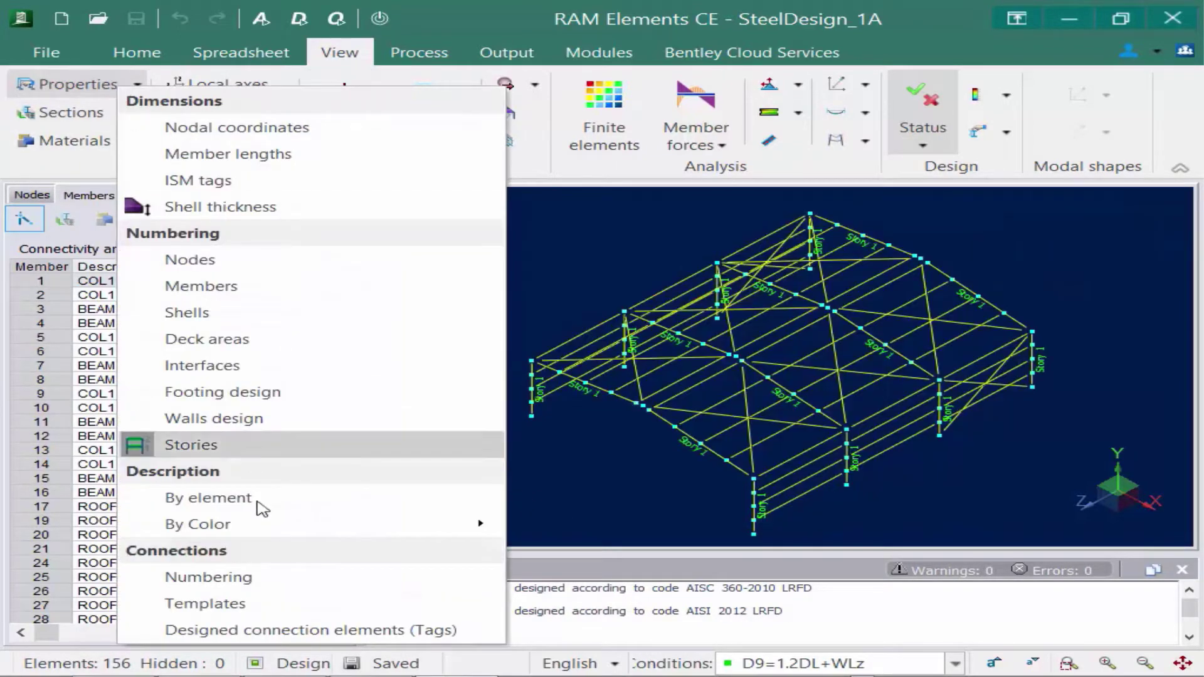
{"action": "mouse_move", "coordinate": [341, 524]}
{"action": "left_click", "coordinate": [599, 525]}
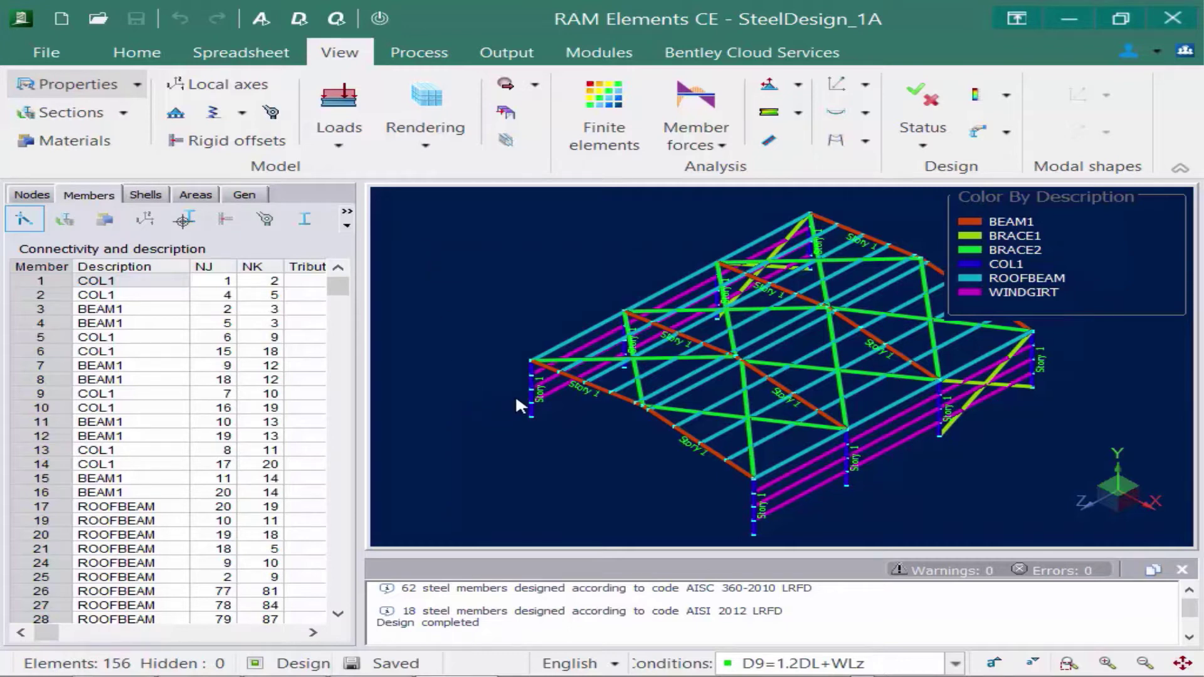
Pick a wind girt and select all members described as WINDGIRT (34–45, 85–90)
{"action": "left_click", "coordinate": [782, 475]}
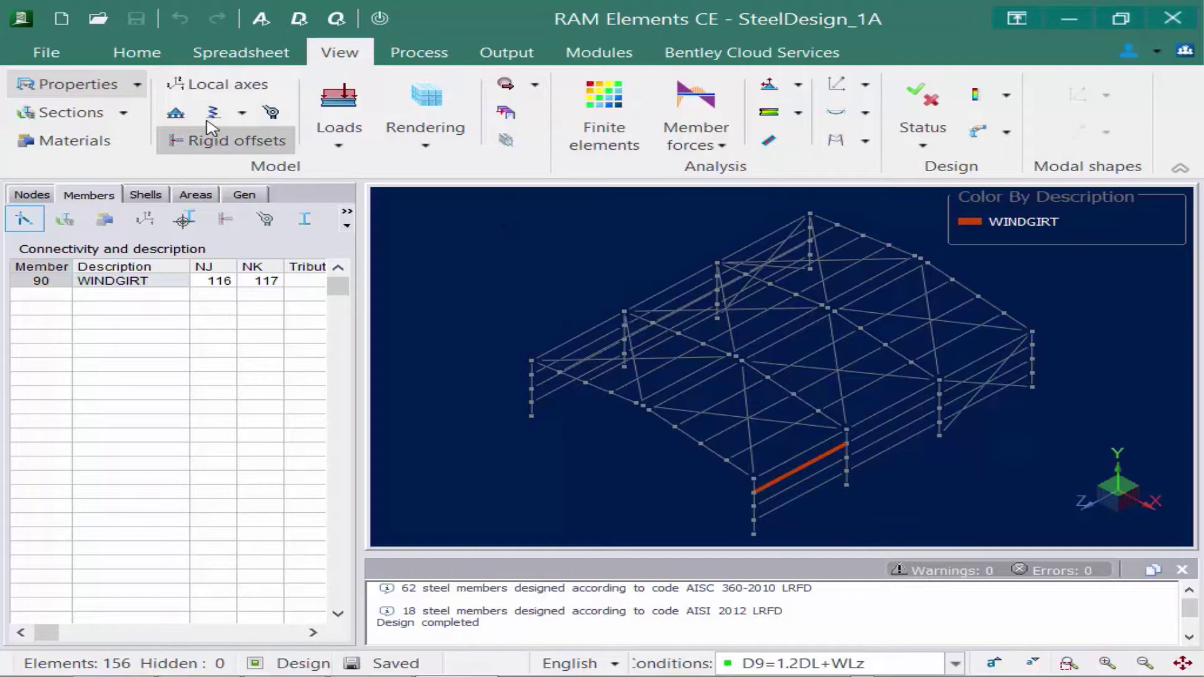
{"action": "left_click", "coordinate": [143, 55]}
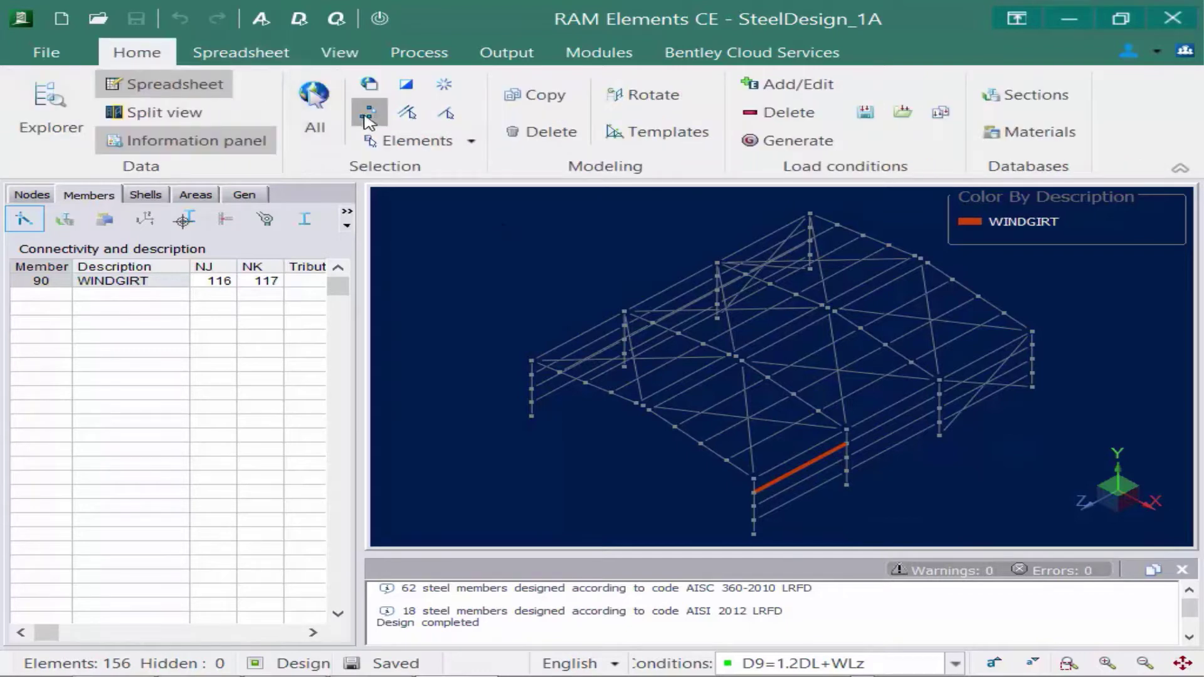
{"action": "left_click", "coordinate": [369, 113]}
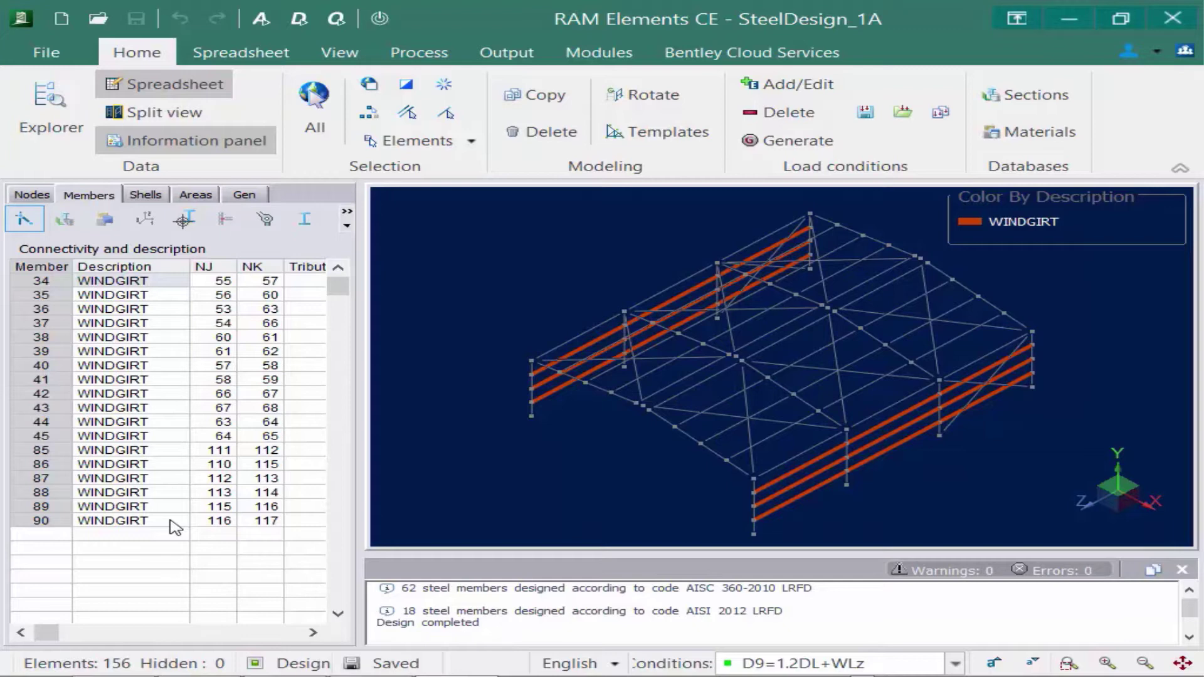
Show the Sections sheet and reselect all frame members, where members 1–12 use ITM 8x1_2x1_4
{"action": "left_click", "coordinate": [65, 221]}
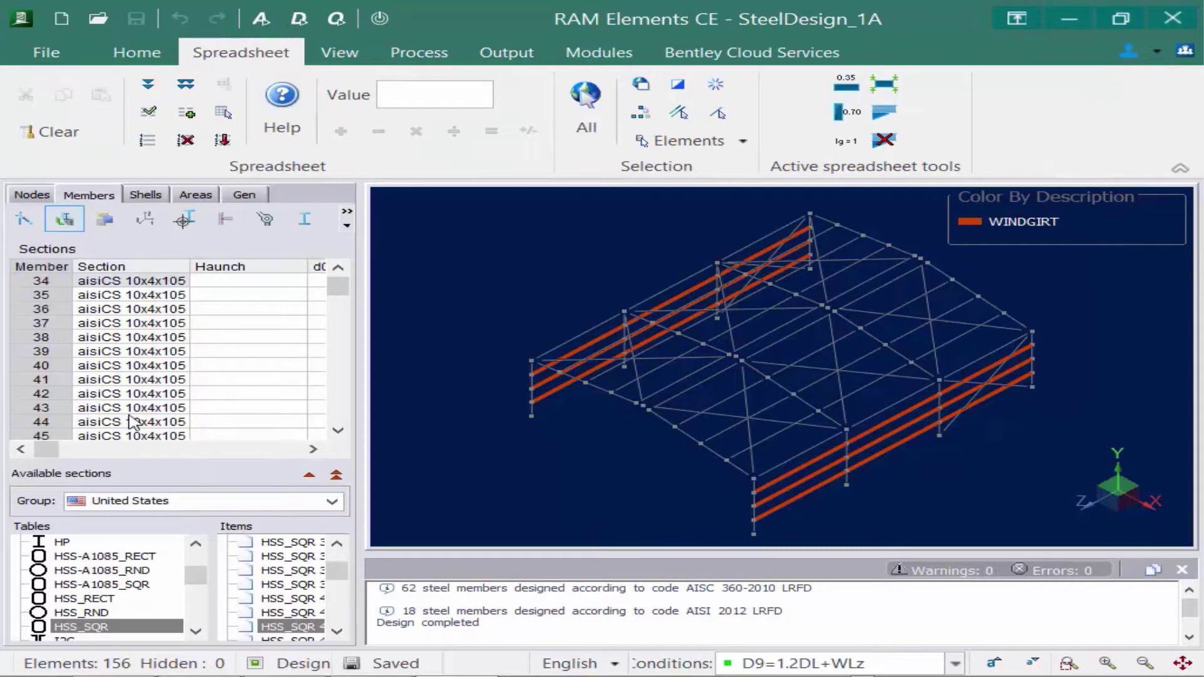
{"action": "mouse_move", "coordinate": [327, 291]}
{"action": "left_mouse_down"}
{"action": "mouse_move", "coordinate": [335, 353]}
{"action": "mouse_move", "coordinate": [340, 282]}
{"action": "left_mouse_up"}
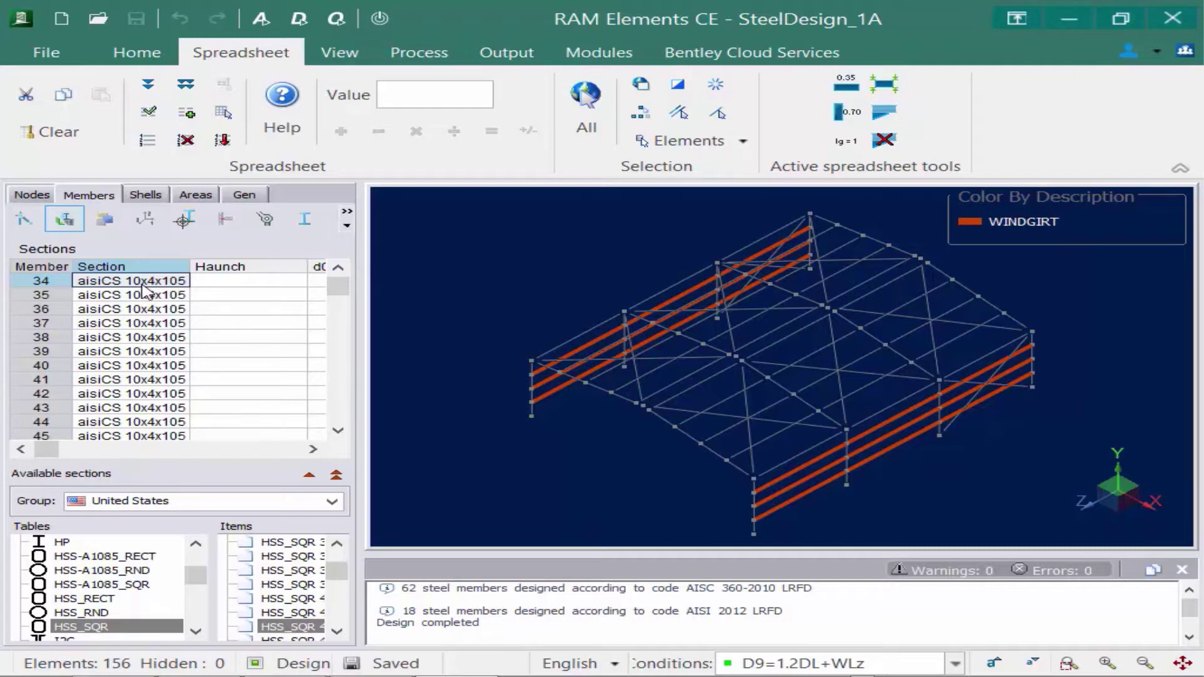
{"action": "left_click", "coordinate": [586, 101]}
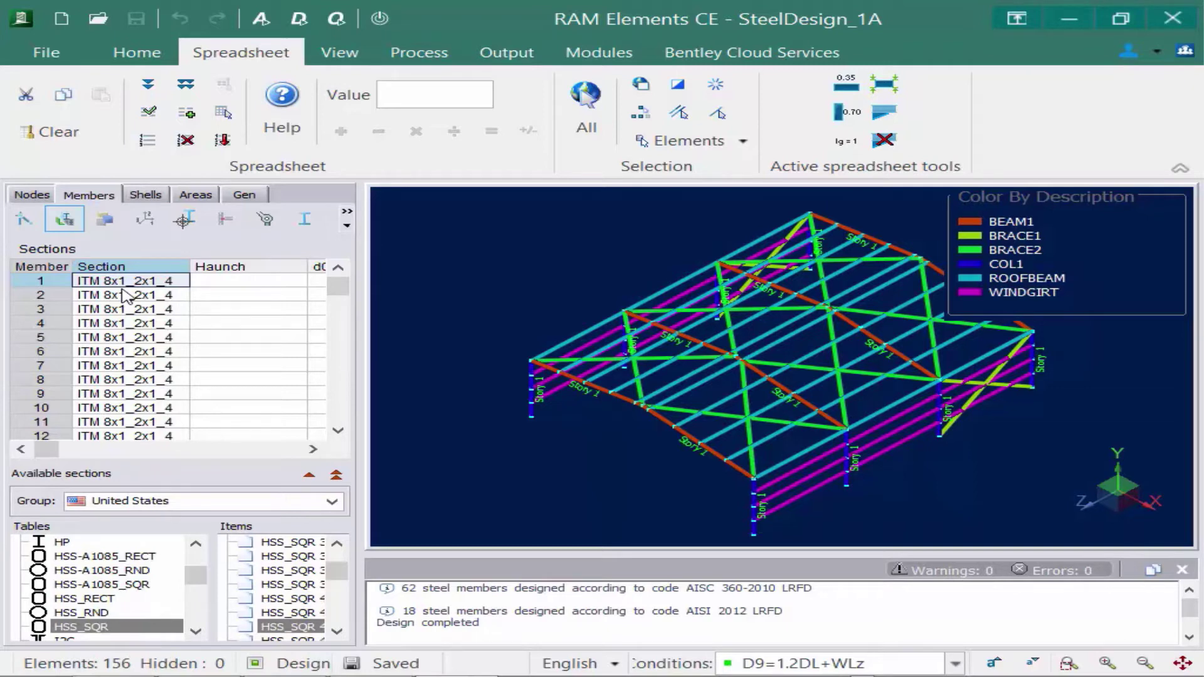
{"action": "left_click", "coordinate": [313, 450]}
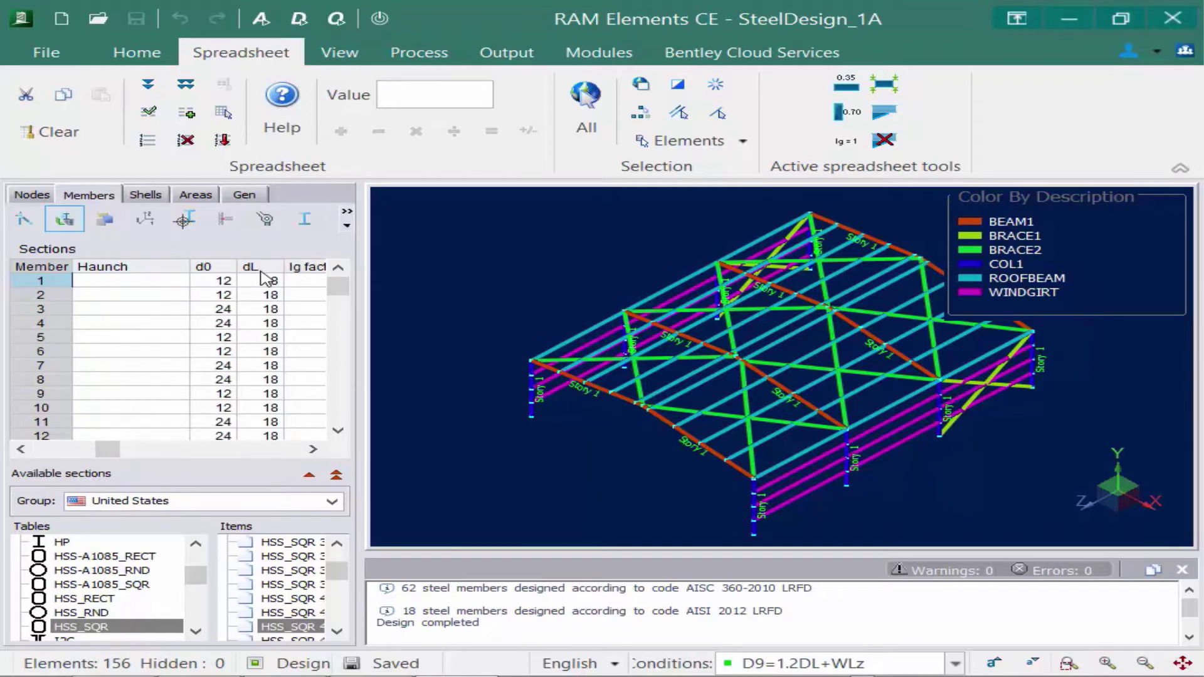
{"action": "left_click_drag", "start_coordinate": [107, 449], "coordinate": [38, 448]}
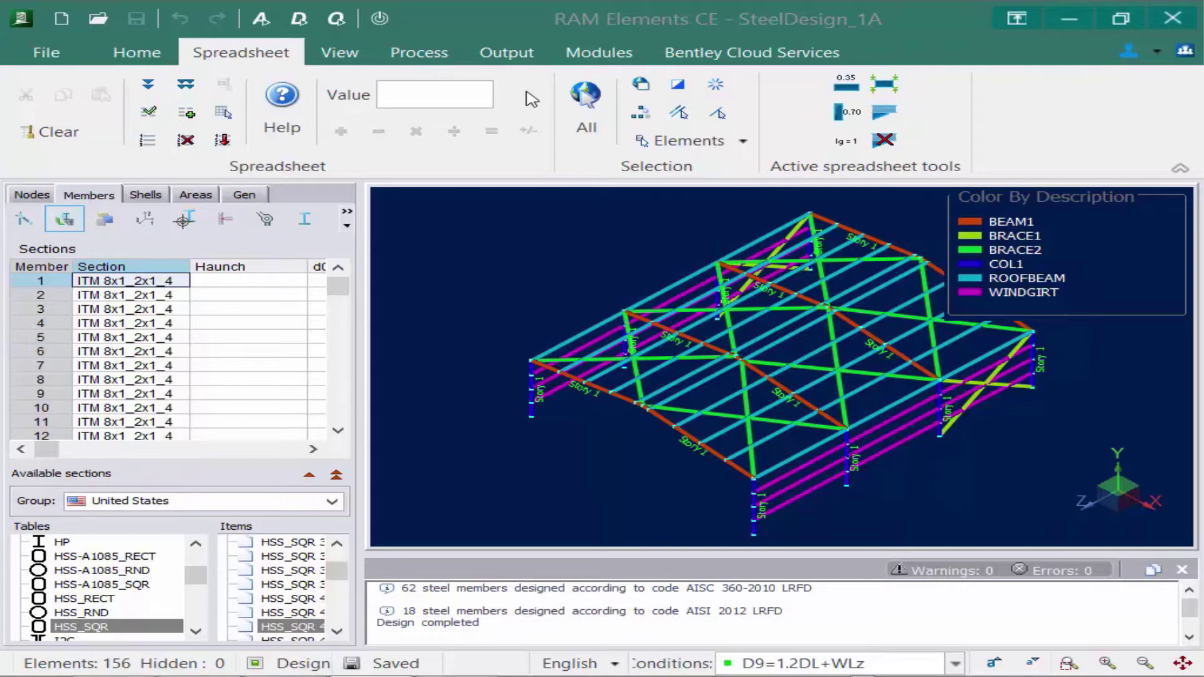
Return all members to plain wireframe and open the Optimize model code check settings
{"action": "left_click", "coordinate": [592, 99]}
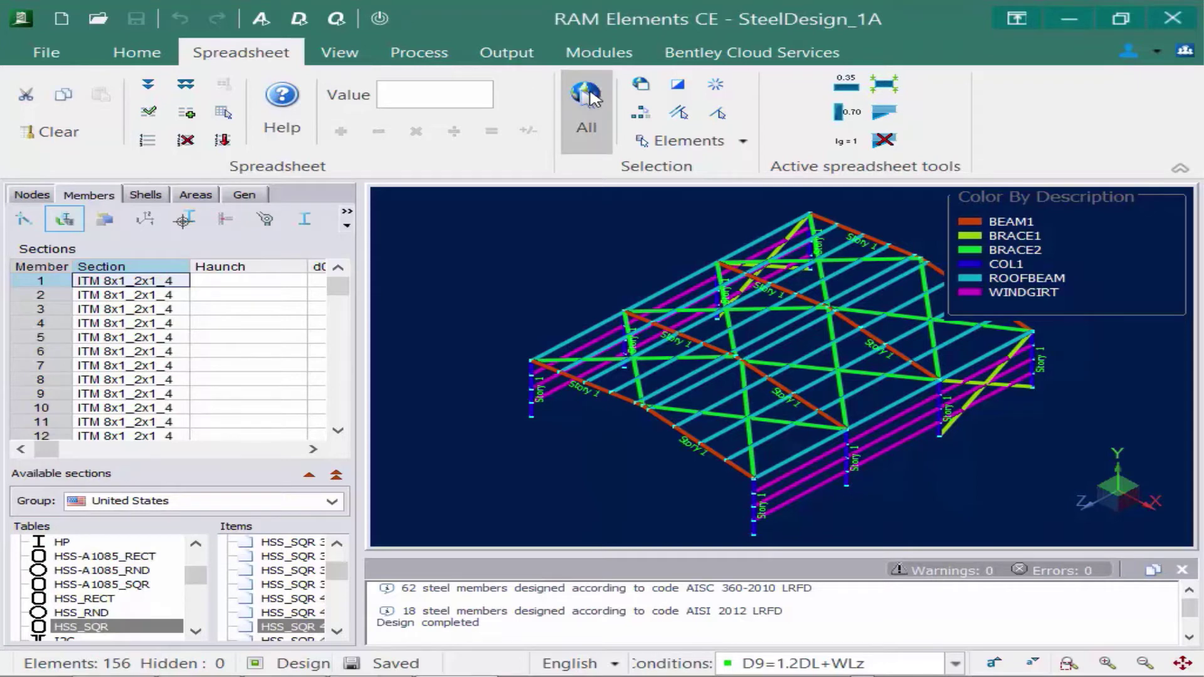
{"action": "left_click", "coordinate": [379, 18]}
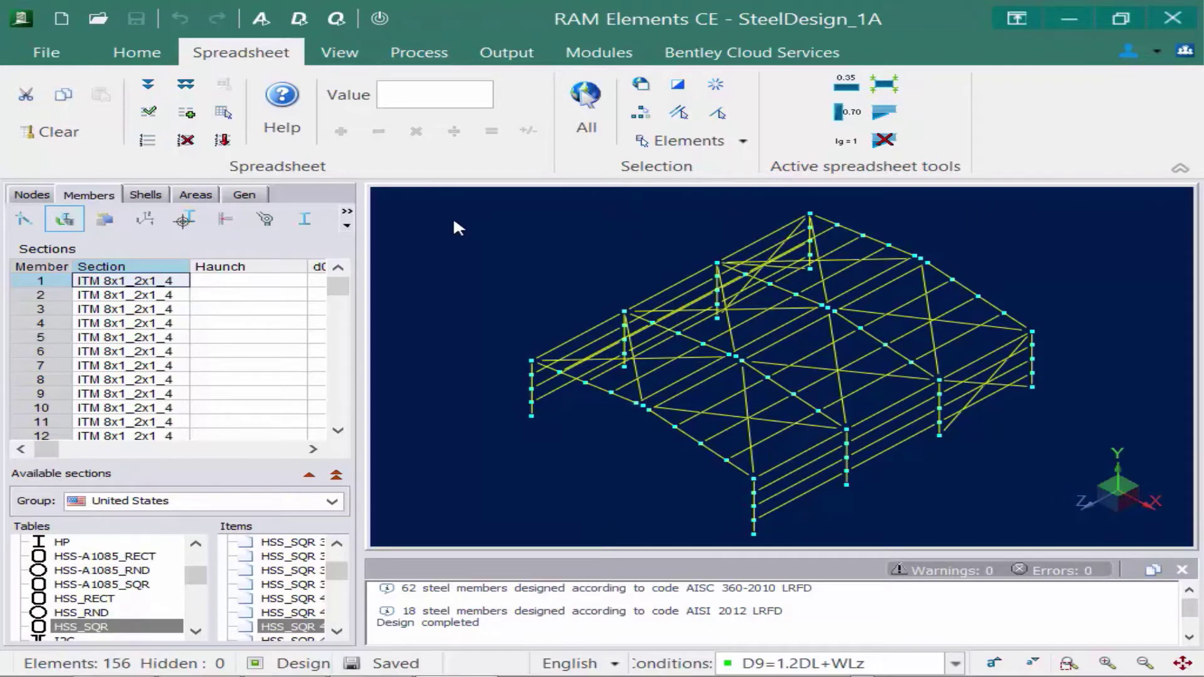
{"action": "left_click", "coordinate": [412, 55]}
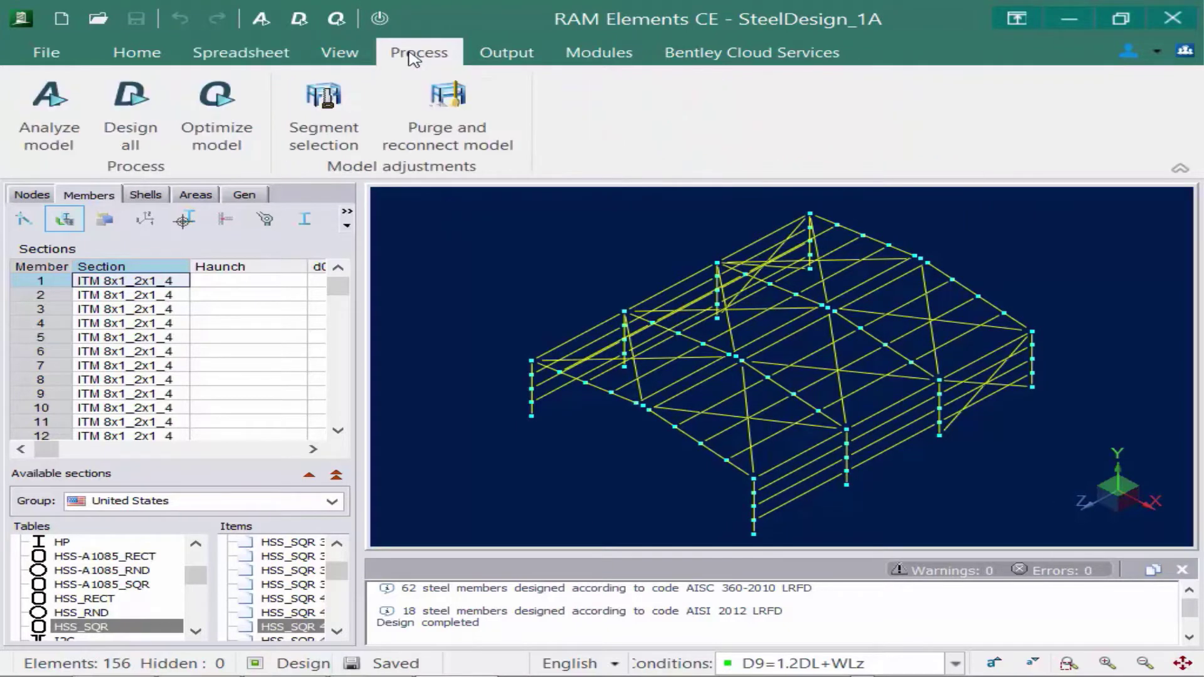
{"action": "left_click", "coordinate": [216, 113]}
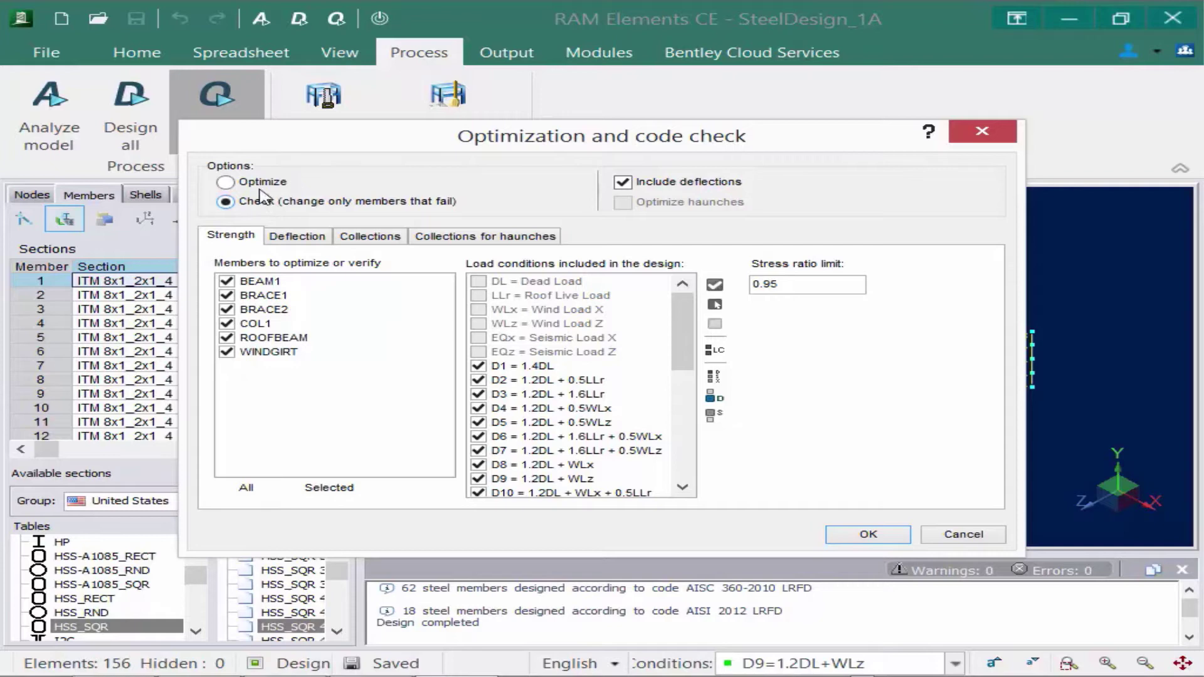
{"action": "left_click", "coordinate": [257, 182]}
{"action": "left_click", "coordinate": [264, 201]}
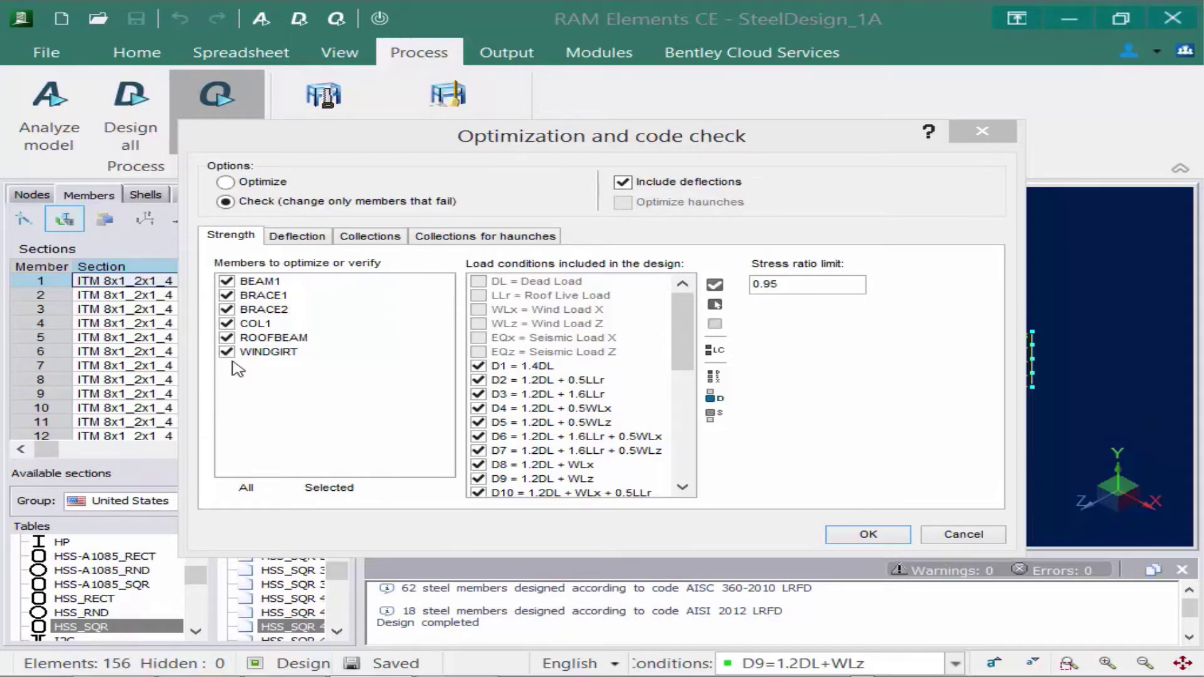
Review the load conditions and 0.95 stress ratio limit, then show the L/360 deflection limits
{"action": "left_click_drag", "start_coordinate": [676, 353], "coordinate": [676, 388]}
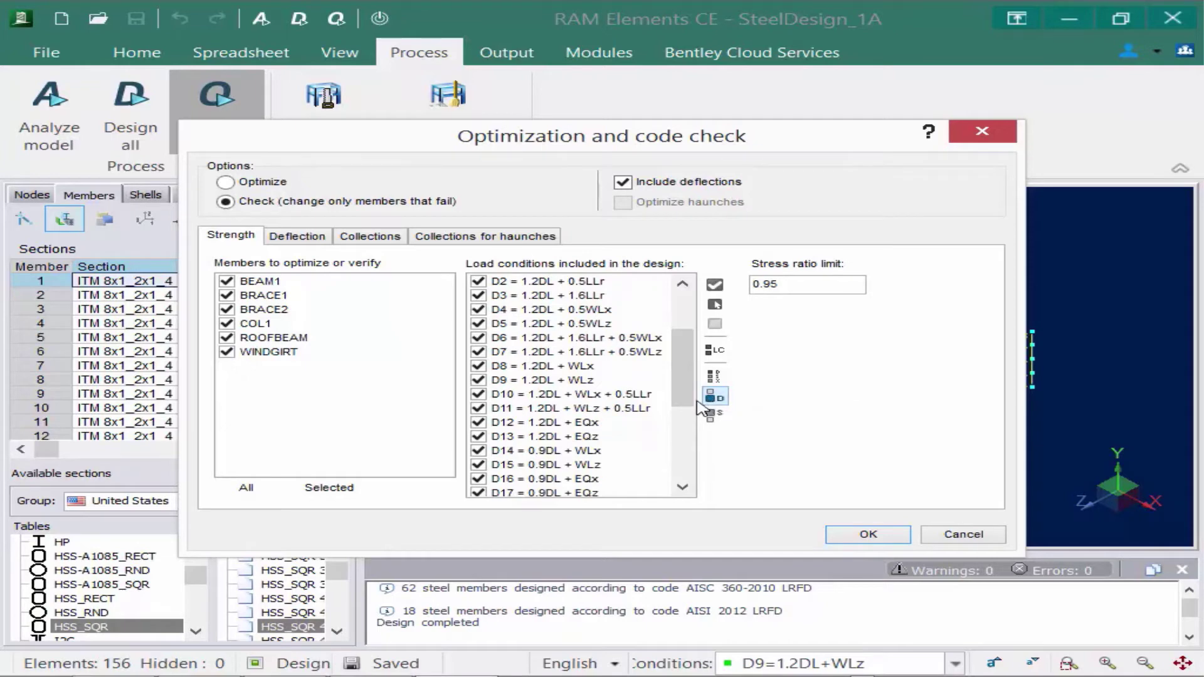
{"action": "scroll", "coordinate": [690, 360], "scroll_direction": "up", "scroll_amount": 2}
{"action": "mouse_move", "coordinate": [690, 359]}
{"action": "left_mouse_down"}
{"action": "mouse_move", "coordinate": [688, 449]}
{"action": "mouse_move", "coordinate": [695, 362]}
{"action": "left_mouse_up"}
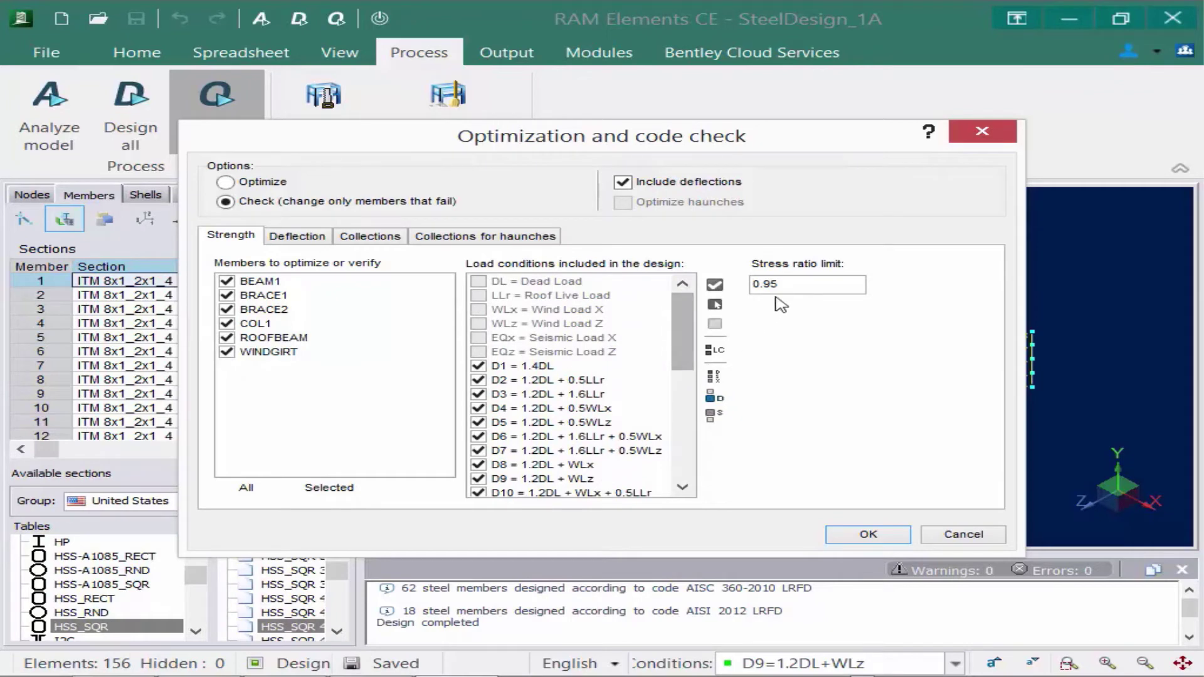
{"action": "left_click_drag", "start_coordinate": [792, 284], "coordinate": [739, 290]}
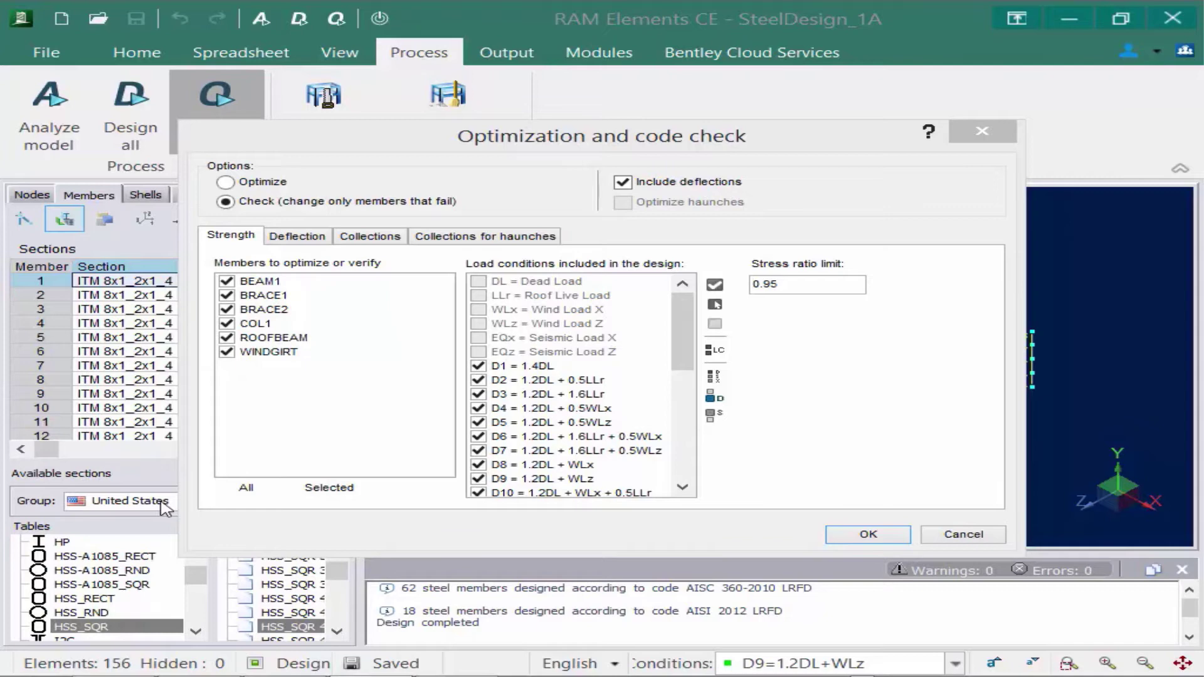
{"action": "left_click", "coordinate": [293, 236]}
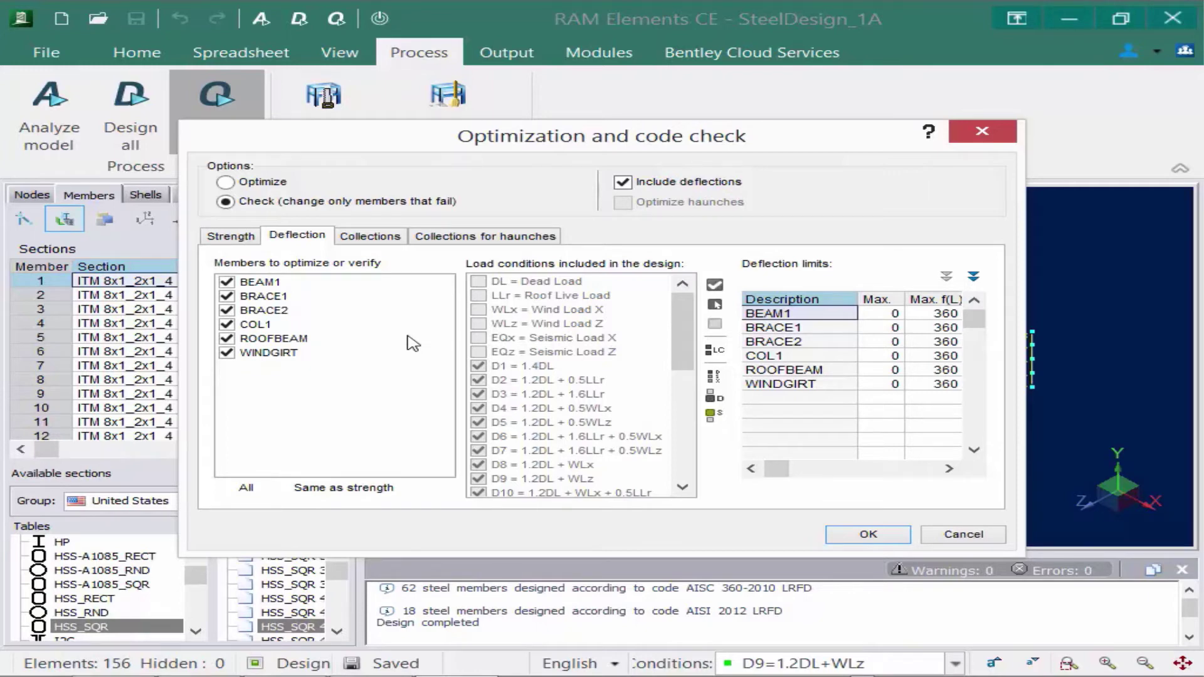
Exclude WINDGIRT, COL1, BRACE2, BRACE1 and BEAM1 from the deflection check, leaving only ROOFBEAM
{"action": "left_click", "coordinate": [227, 353]}
{"action": "left_click", "coordinate": [227, 324]}
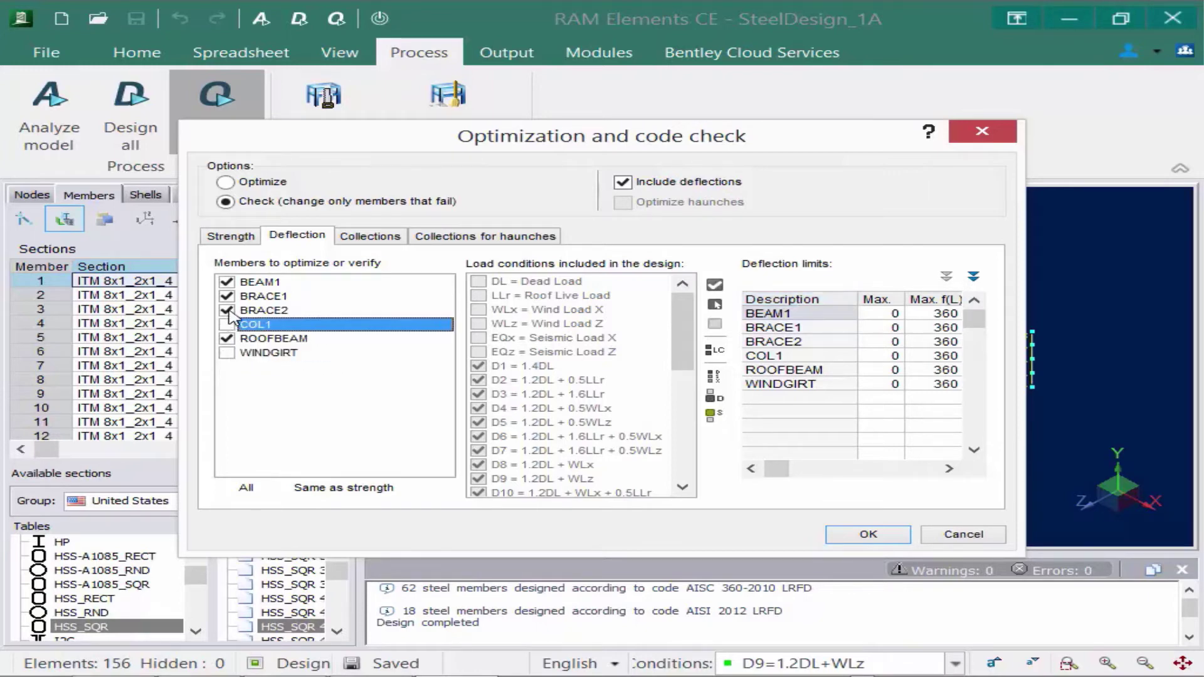
{"action": "left_click", "coordinate": [227, 310]}
{"action": "left_click", "coordinate": [227, 296]}
{"action": "left_click", "coordinate": [227, 282]}
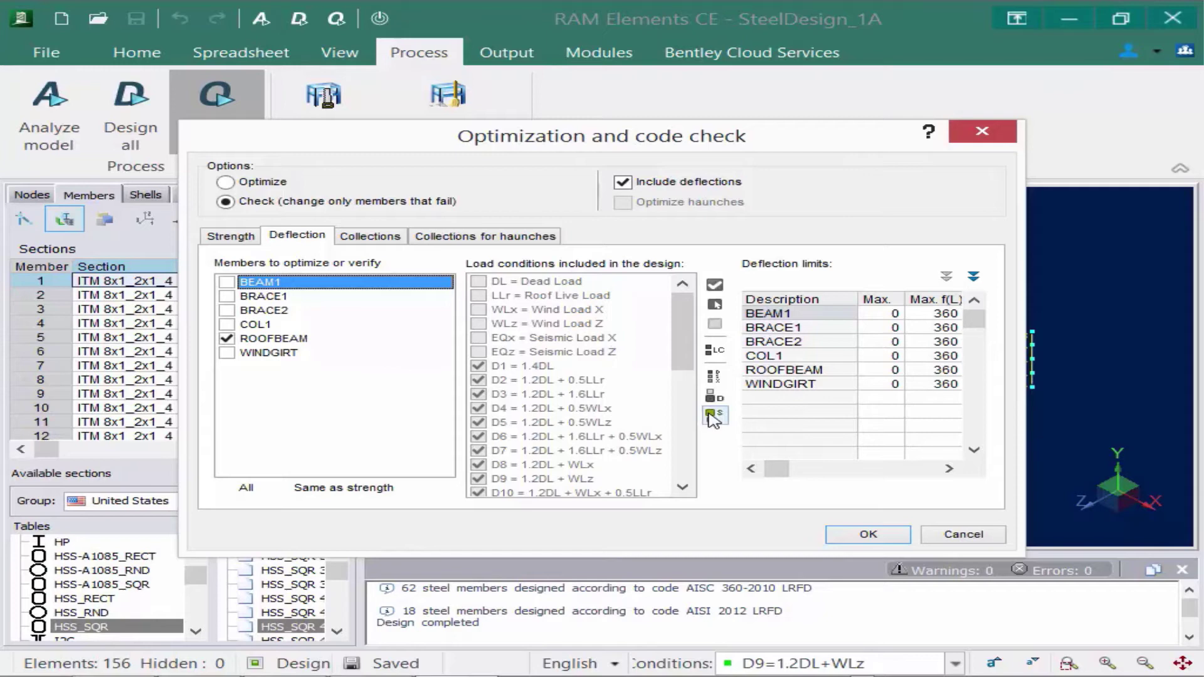
Use only service load combinations S1–S13 and review ROOFBEAM's L/360 deflection limit
{"action": "left_click", "coordinate": [713, 415]}
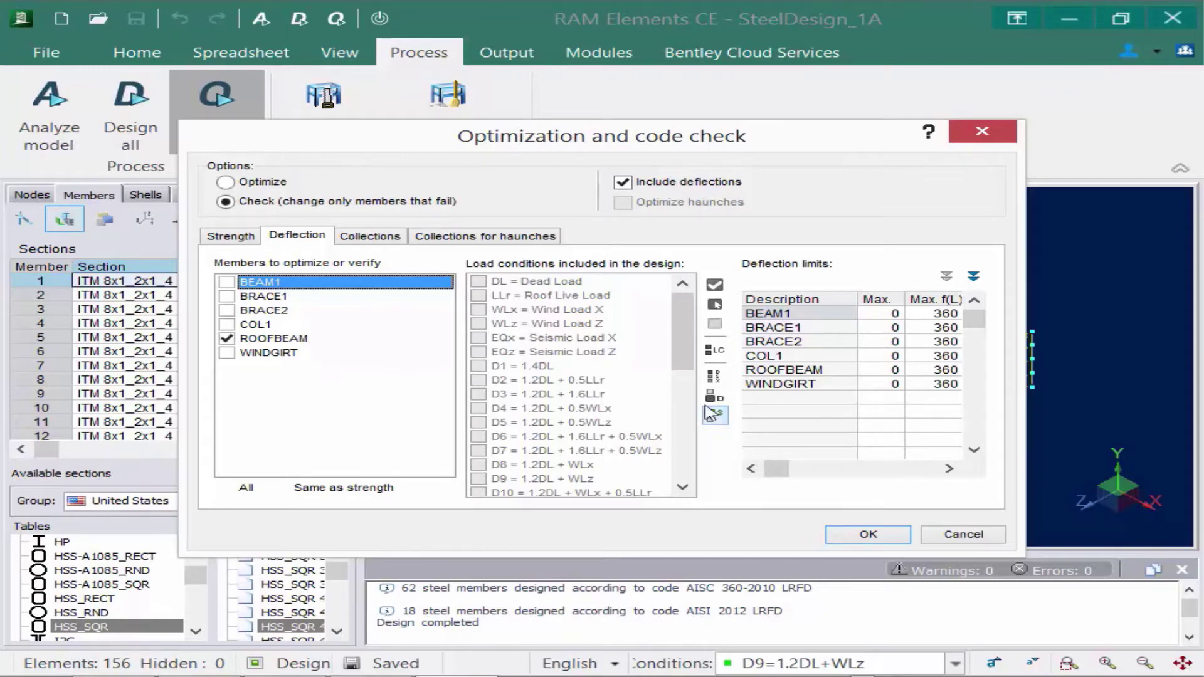
{"action": "left_click_drag", "start_coordinate": [693, 359], "coordinate": [691, 485]}
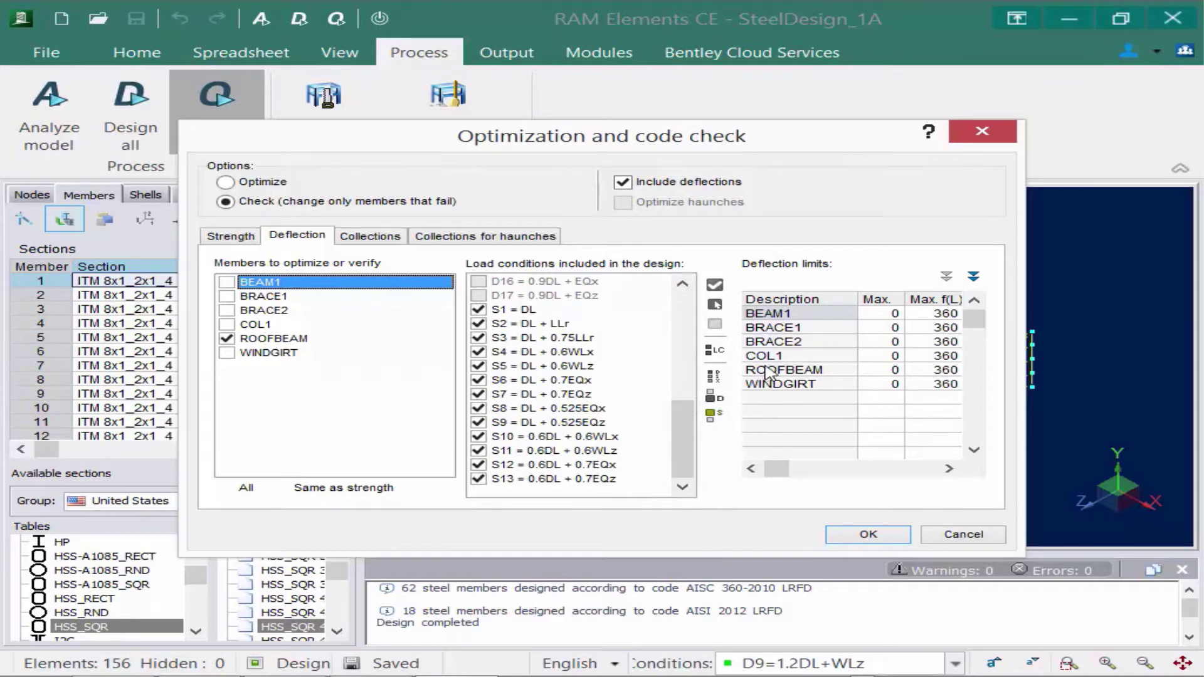
{"action": "left_click", "coordinate": [931, 371]}
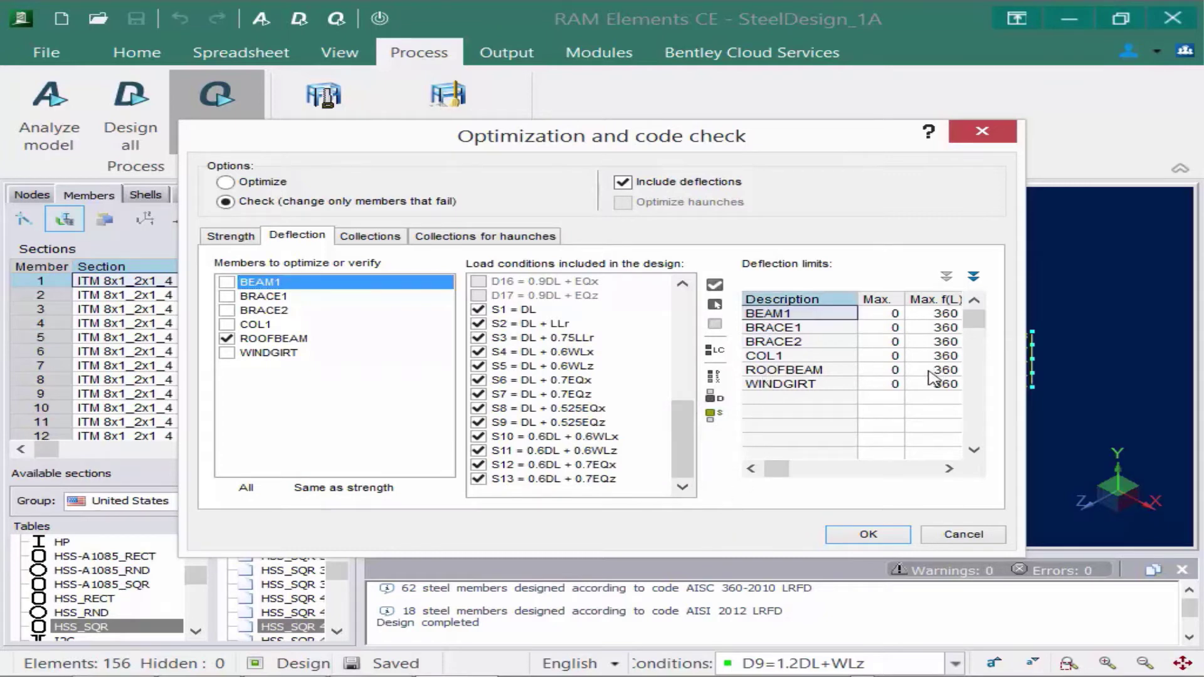
{"action": "left_click", "coordinate": [930, 372]}
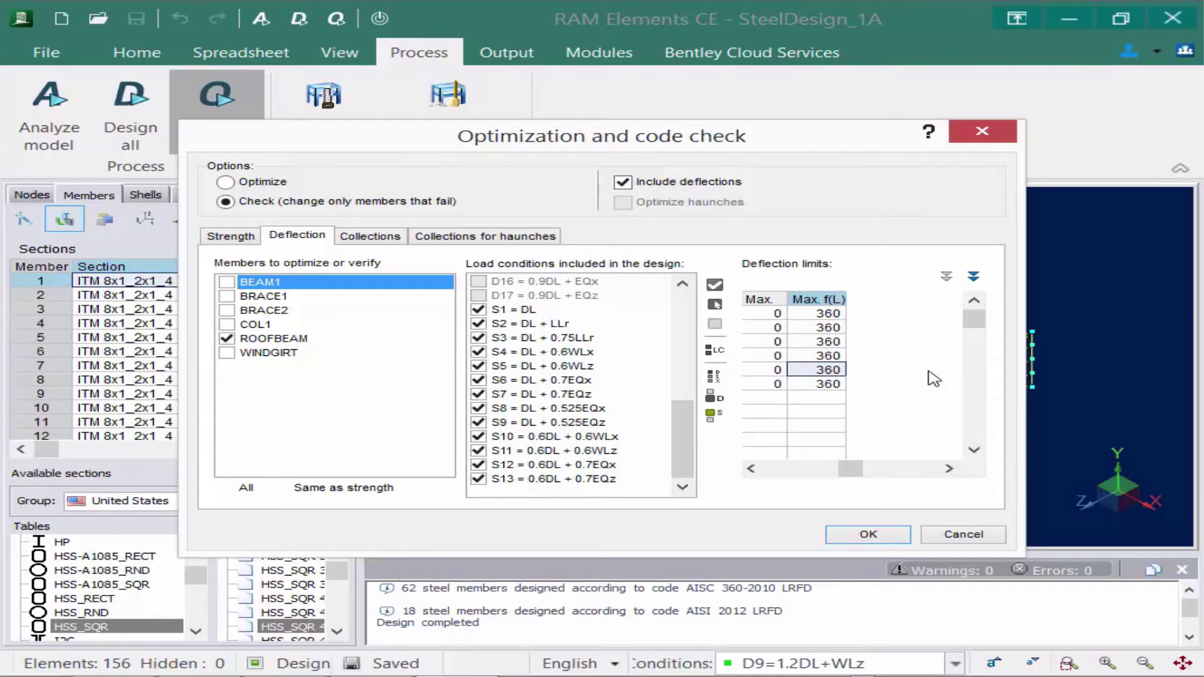
{"action": "left_click_drag", "start_coordinate": [848, 469], "coordinate": [768, 477]}
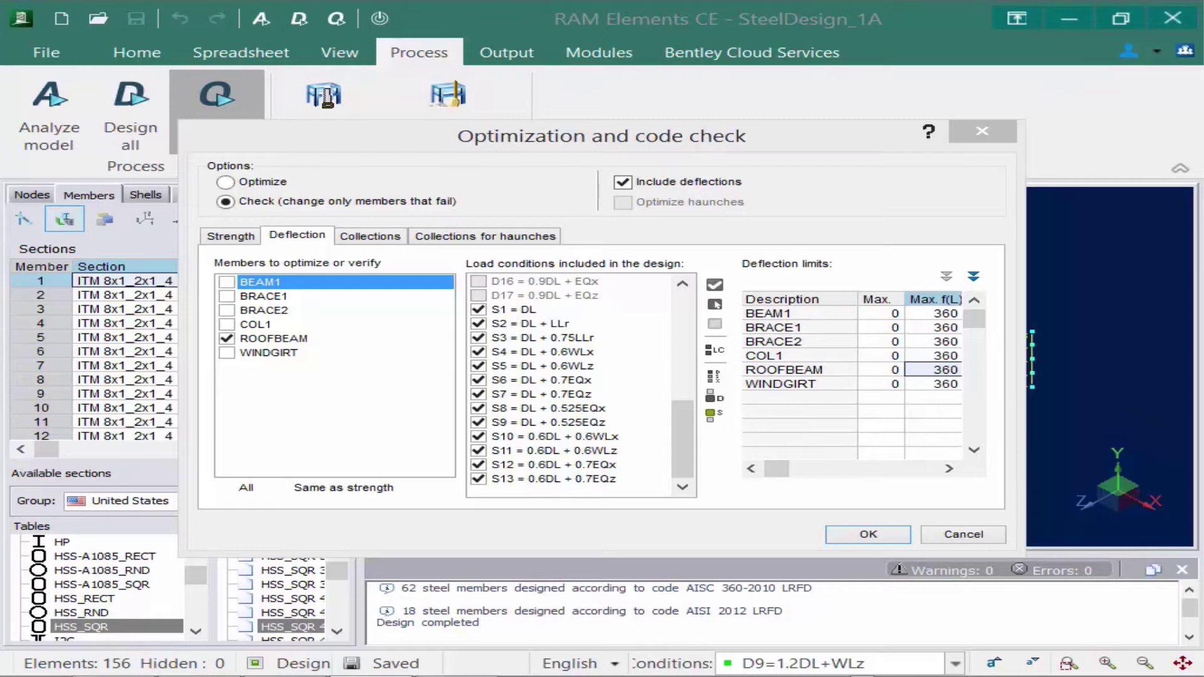
Switch to the Collections tab of the Optimization and code check dialog
{"action": "left_click", "coordinate": [366, 246]}
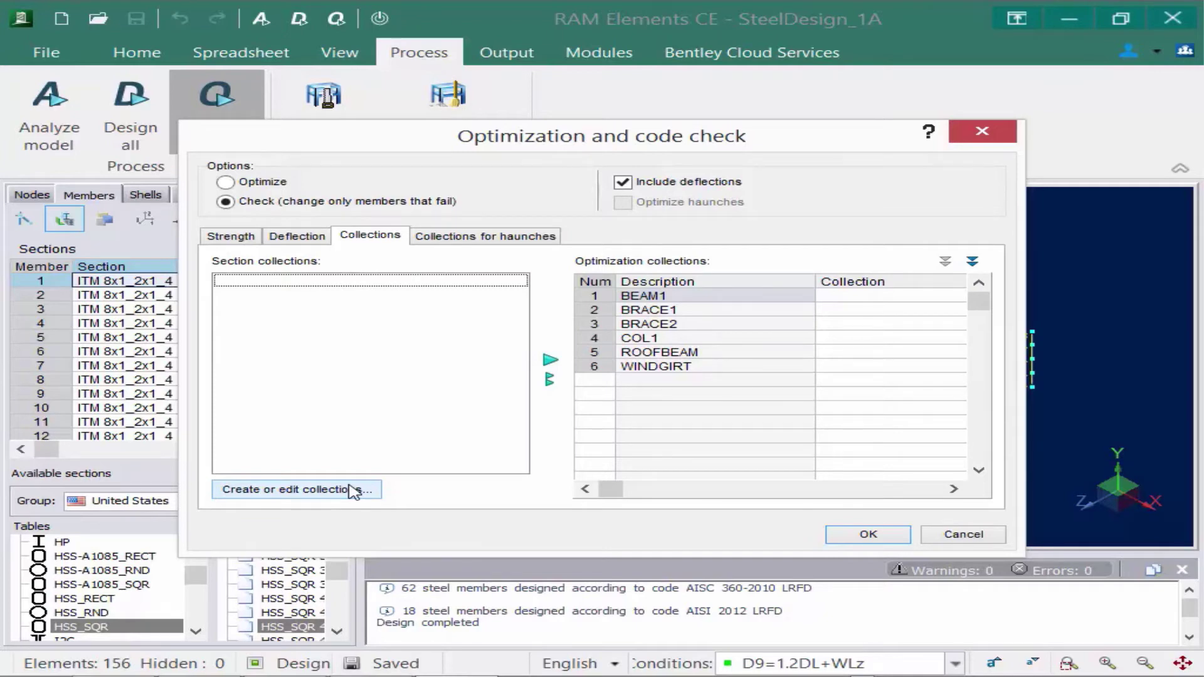
In the collections editor, add a new empty collection named 'Tapered Columns and Beams'
{"action": "left_click", "coordinate": [354, 490]}
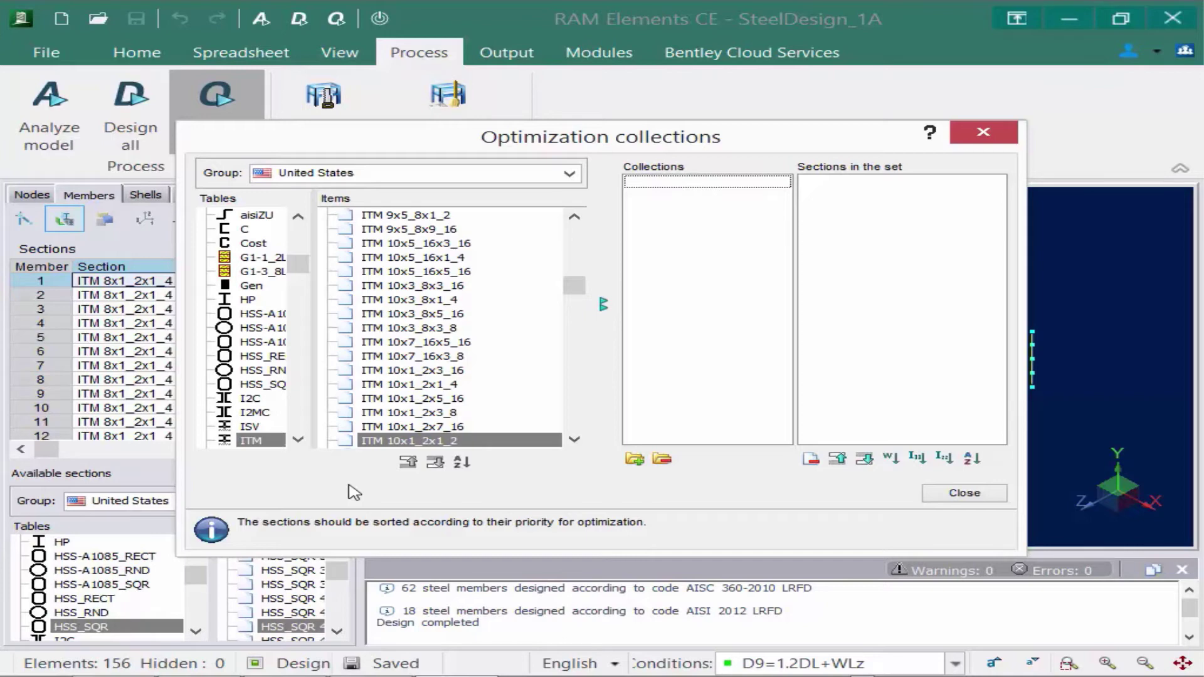
{"action": "left_click", "coordinate": [636, 461]}
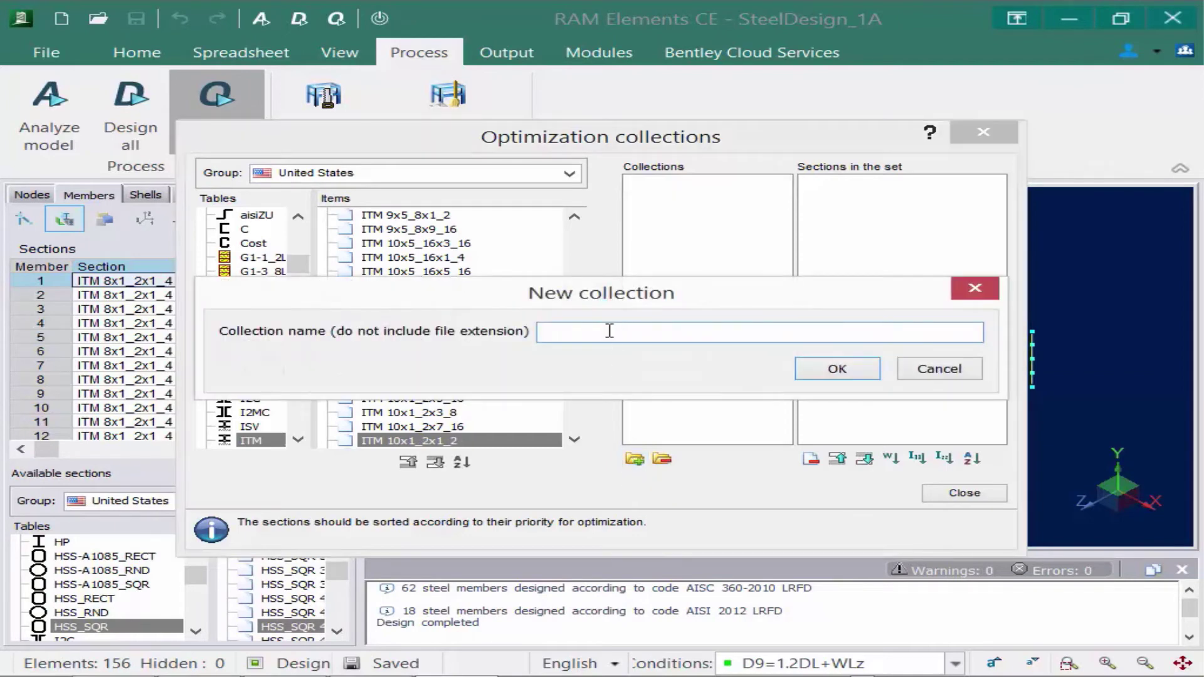
{"action": "type", "text": "Tapered Columns and Beams"}
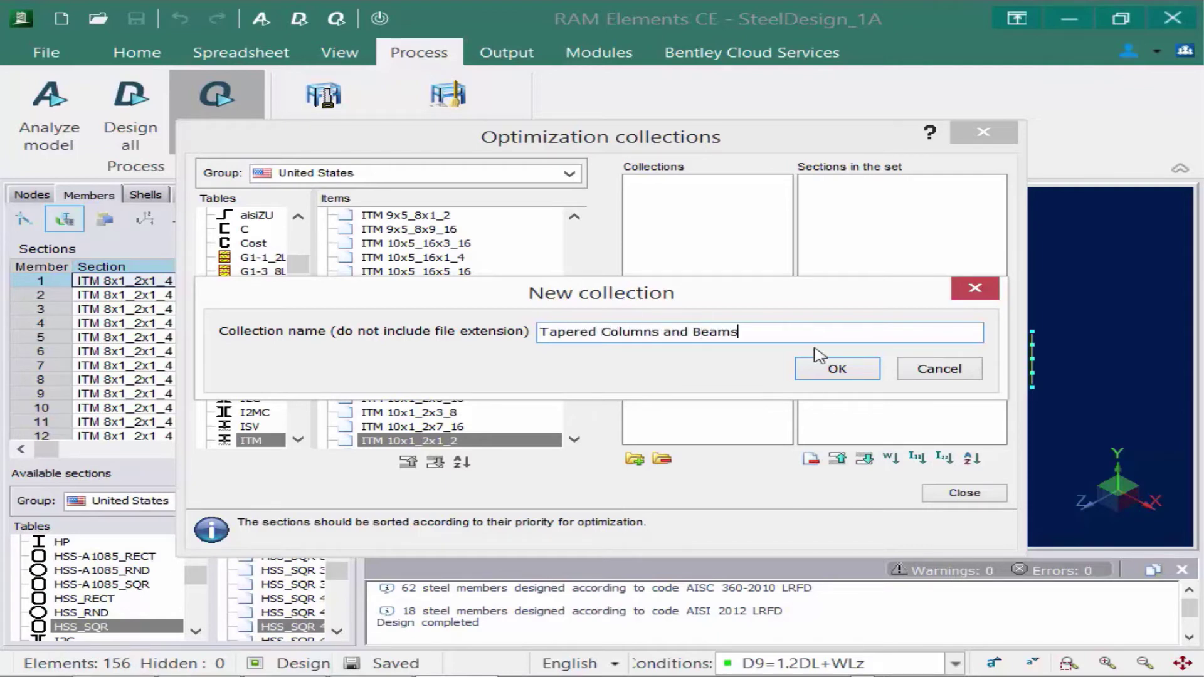
{"action": "left_click", "coordinate": [831, 369]}
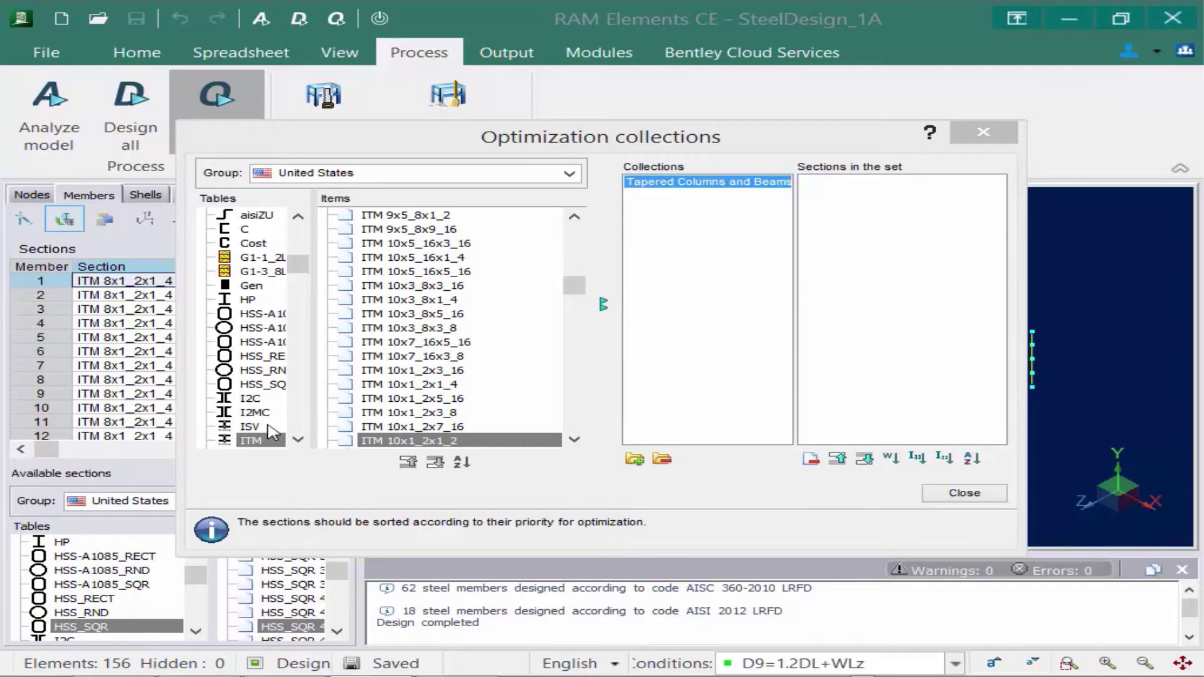
Add the six ITM 8x1 sections, 8x1_2x3_16 through 8x1_2x1_2, to the collection
{"action": "left_click", "coordinate": [250, 441]}
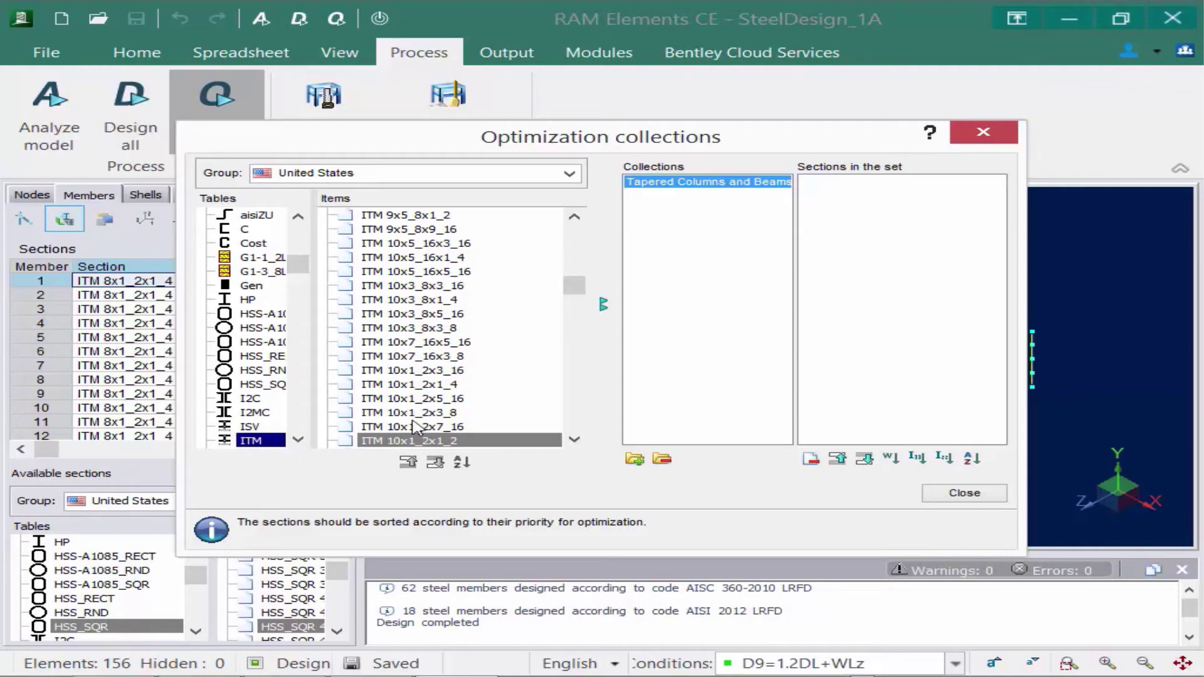
{"action": "left_click_drag", "start_coordinate": [572, 287], "coordinate": [569, 271]}
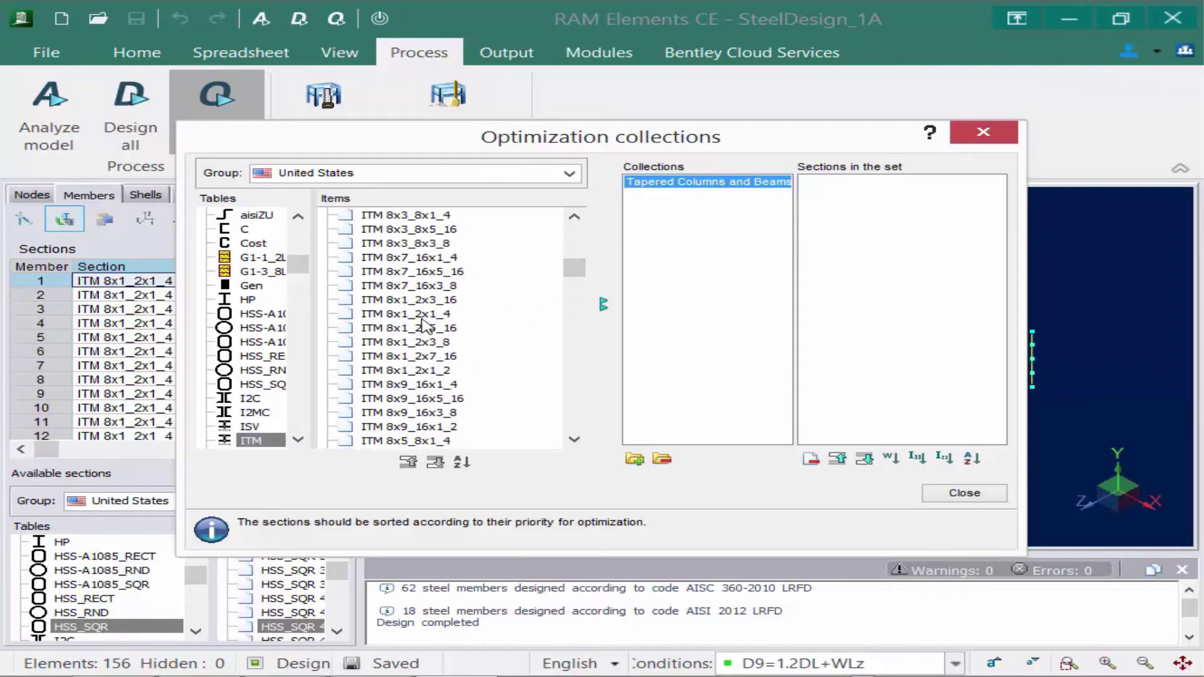
{"action": "left_click", "coordinate": [384, 300]}
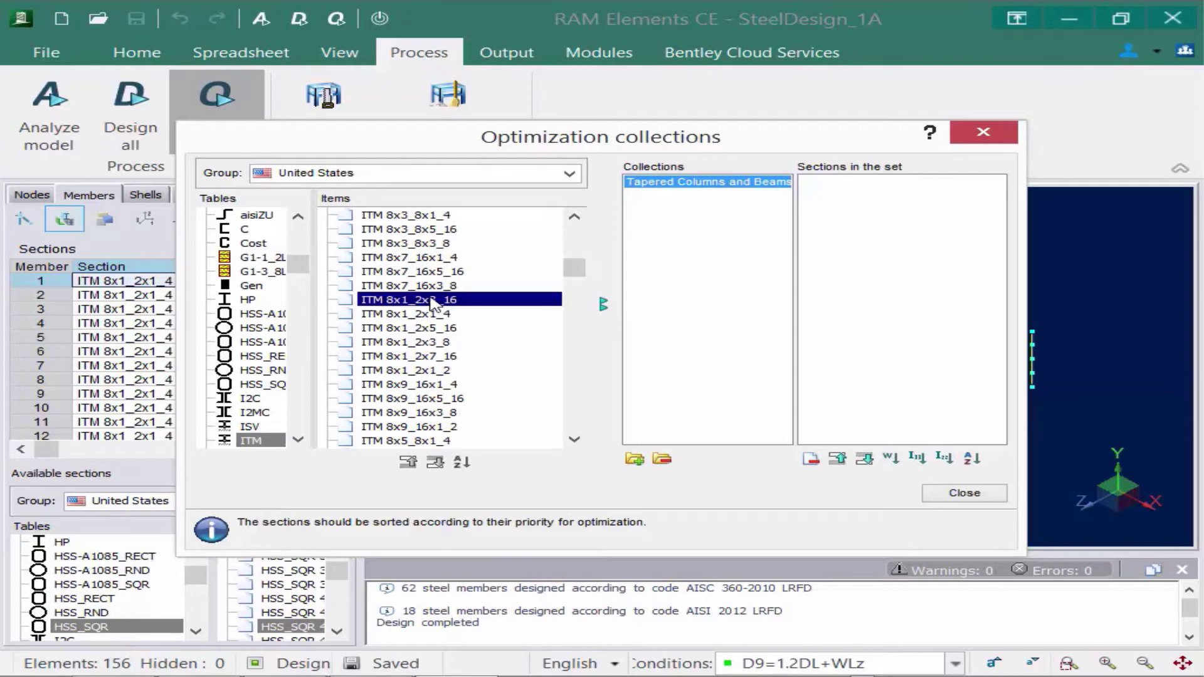
{"action": "left_click", "coordinate": [400, 371], "text": "shift"}
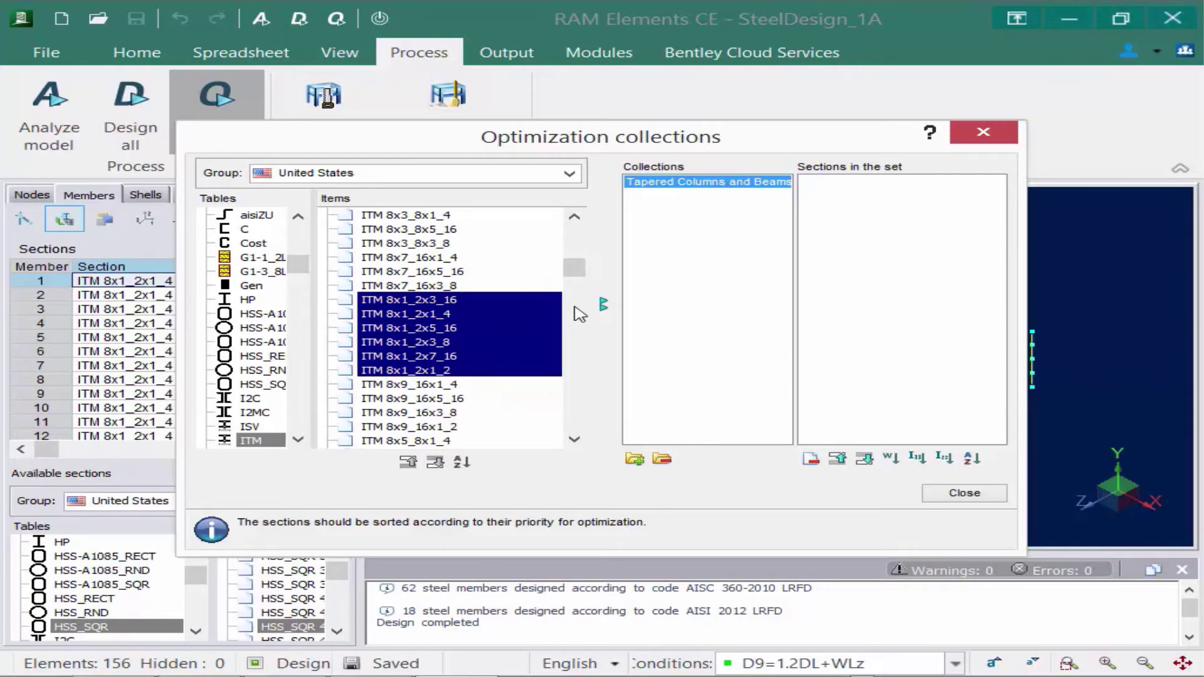
{"action": "left_click", "coordinate": [604, 307]}
Add the ITM 10x1 sections, 10x1_2x3_16 through 10x1_2x1_2, to the collection
{"action": "left_click_drag", "start_coordinate": [568, 271], "coordinate": [582, 290]}
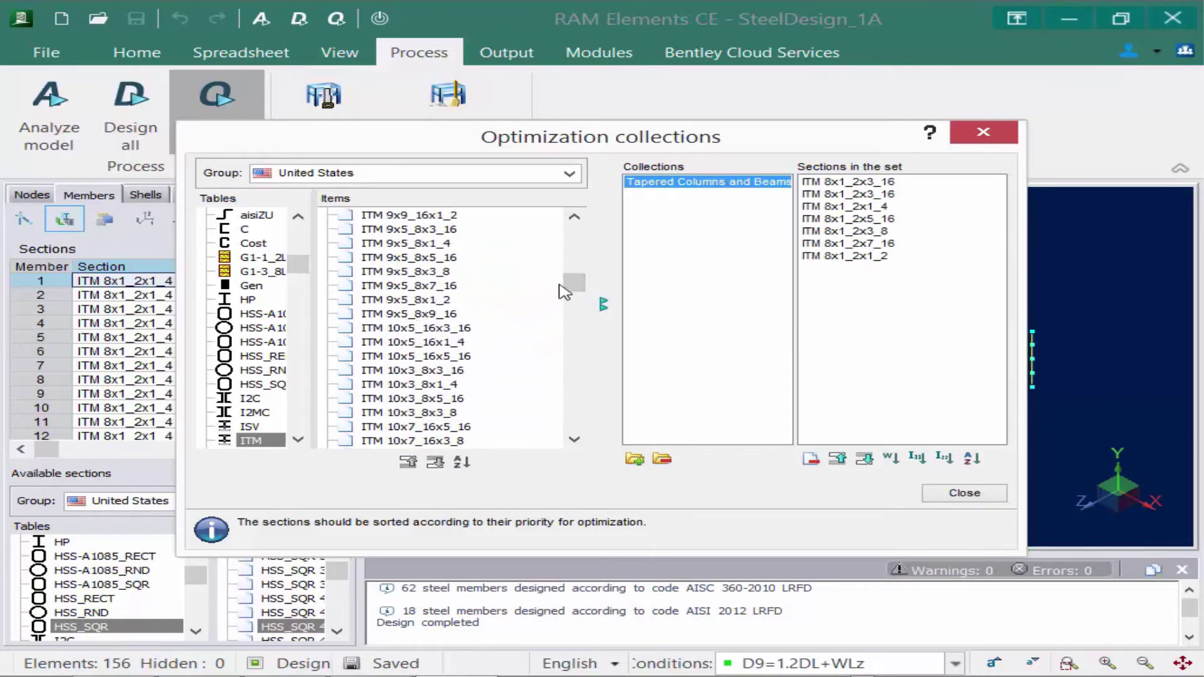
{"action": "left_click", "coordinate": [419, 329]}
{"action": "scroll", "coordinate": [451, 347], "scroll_direction": "down", "scroll_amount": 1}
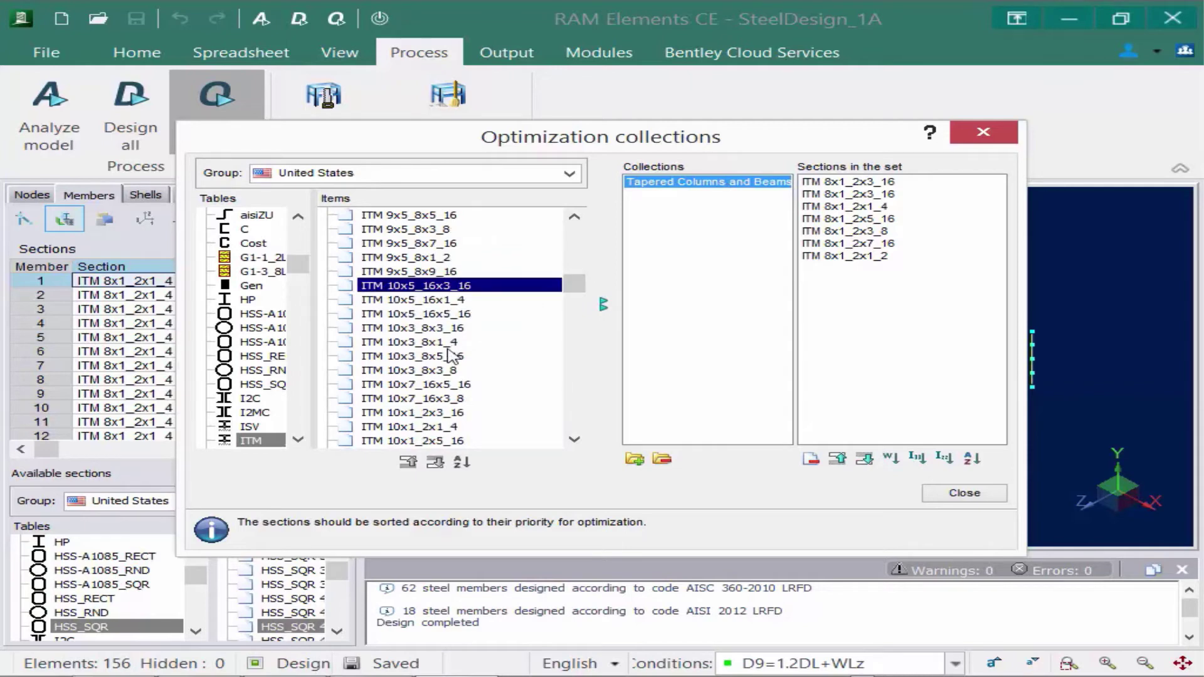
{"action": "left_click", "coordinate": [415, 413]}
{"action": "scroll", "coordinate": [482, 424], "scroll_direction": "down", "scroll_amount": 1}
{"action": "scroll", "coordinate": [481, 423], "scroll_direction": "down", "scroll_amount": 1}
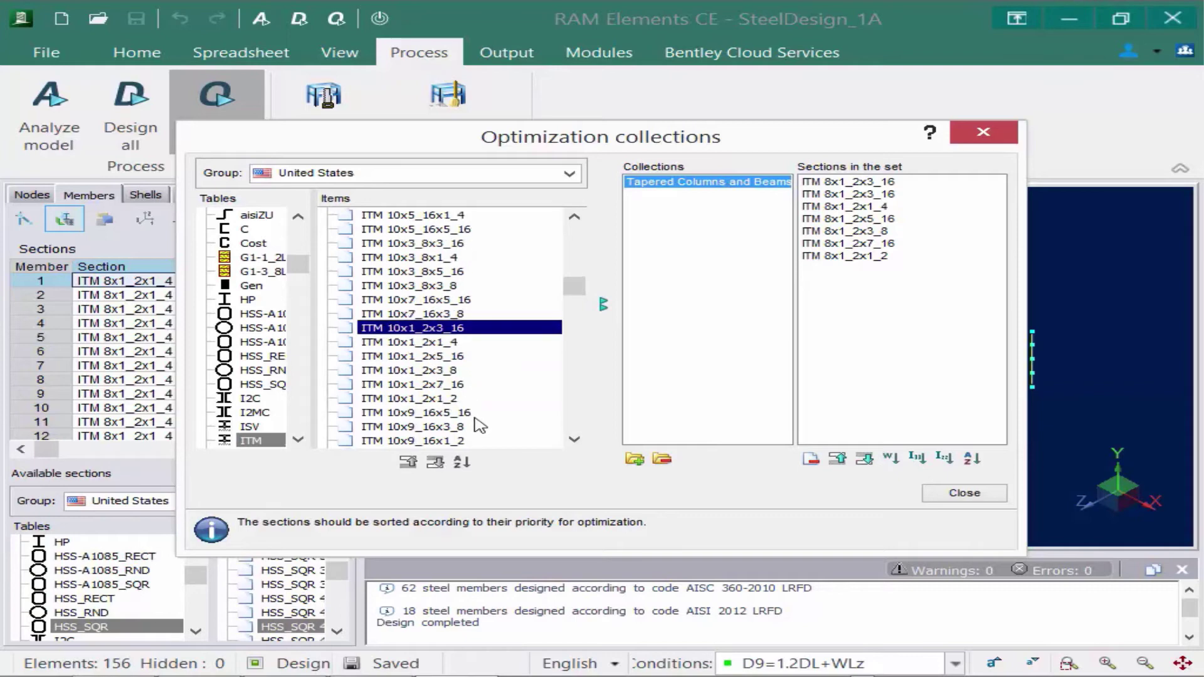
{"action": "left_click", "coordinate": [443, 399], "text": "shift"}
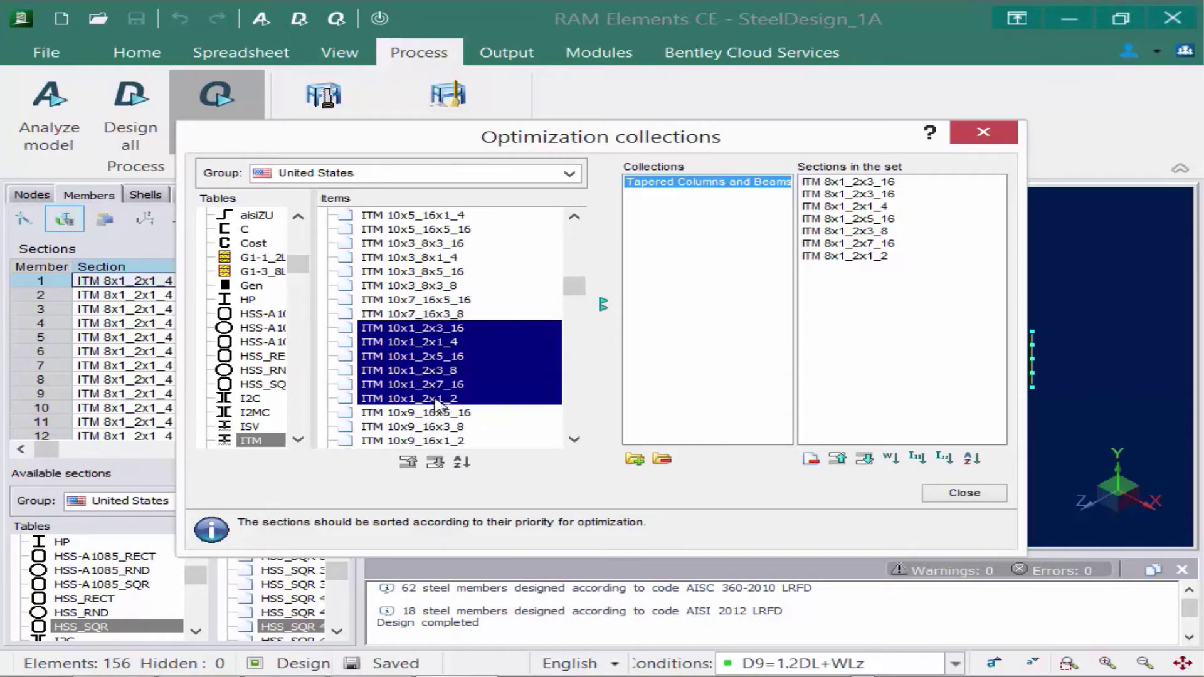
{"action": "left_click", "coordinate": [603, 305]}
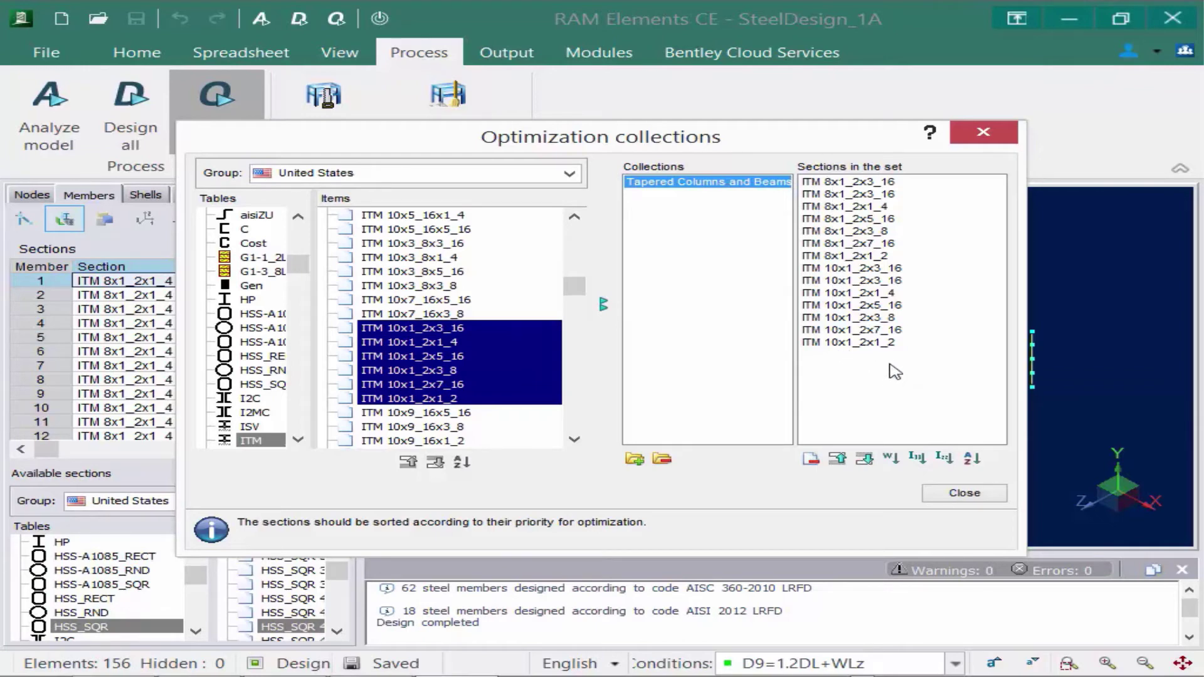
Reorder the collection so ITM 10x1_2x3_16 sits right below ITM 8x1_2x1_2
{"action": "left_click", "coordinate": [853, 269]}
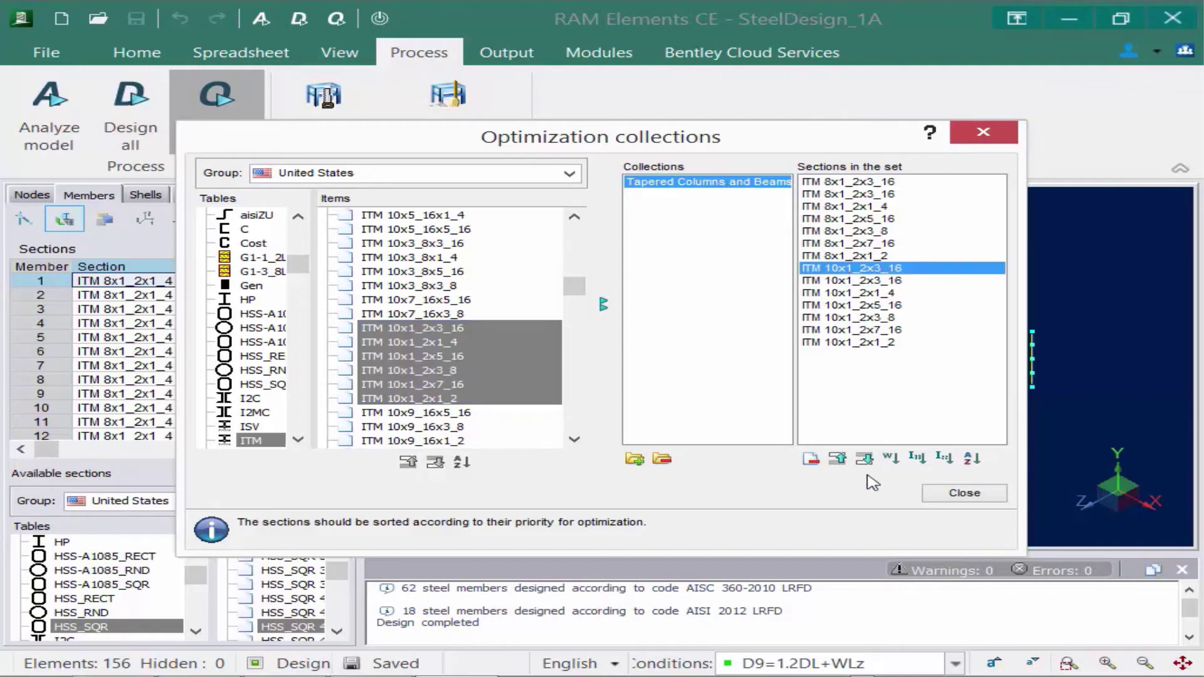
{"action": "left_click", "coordinate": [841, 459]}
{"action": "left_click", "coordinate": [842, 460]}
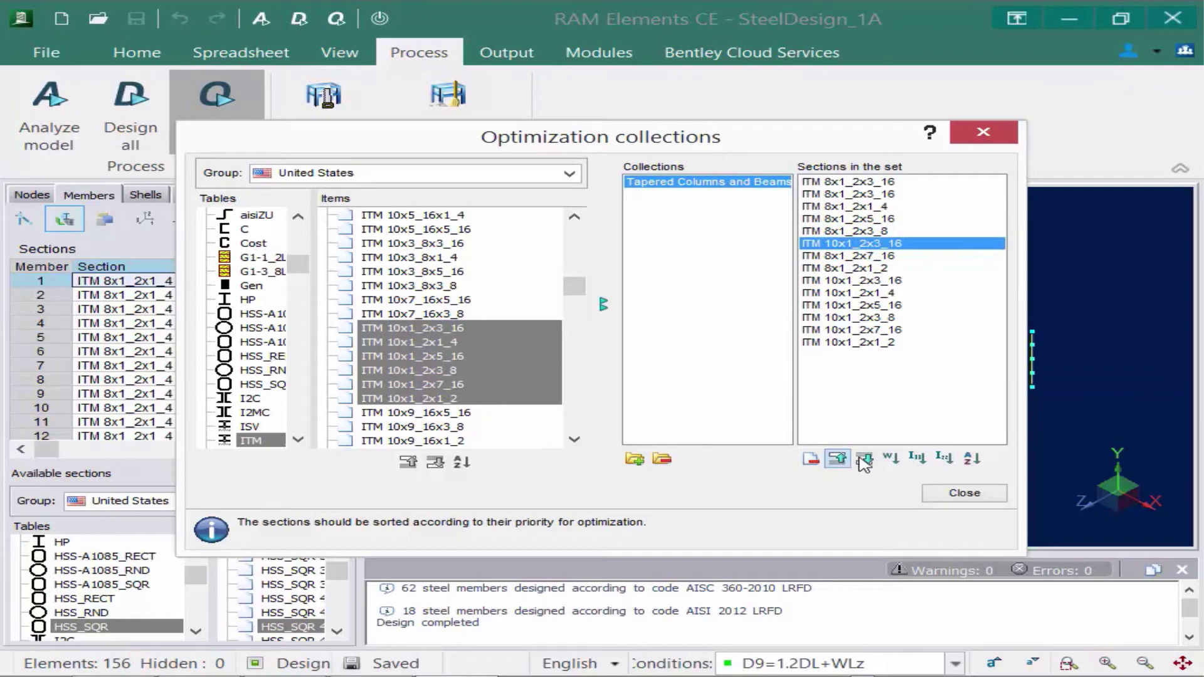
{"action": "left_click", "coordinate": [865, 461]}
{"action": "left_click", "coordinate": [865, 461]}
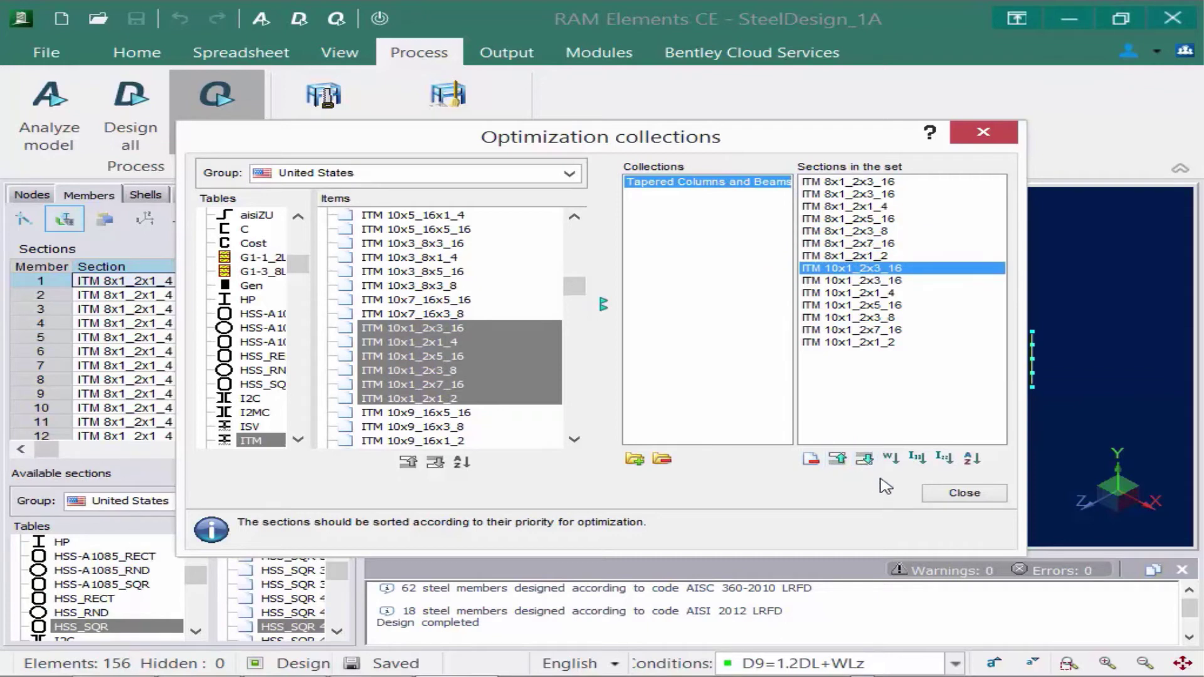
{"action": "left_click", "coordinate": [871, 344]}
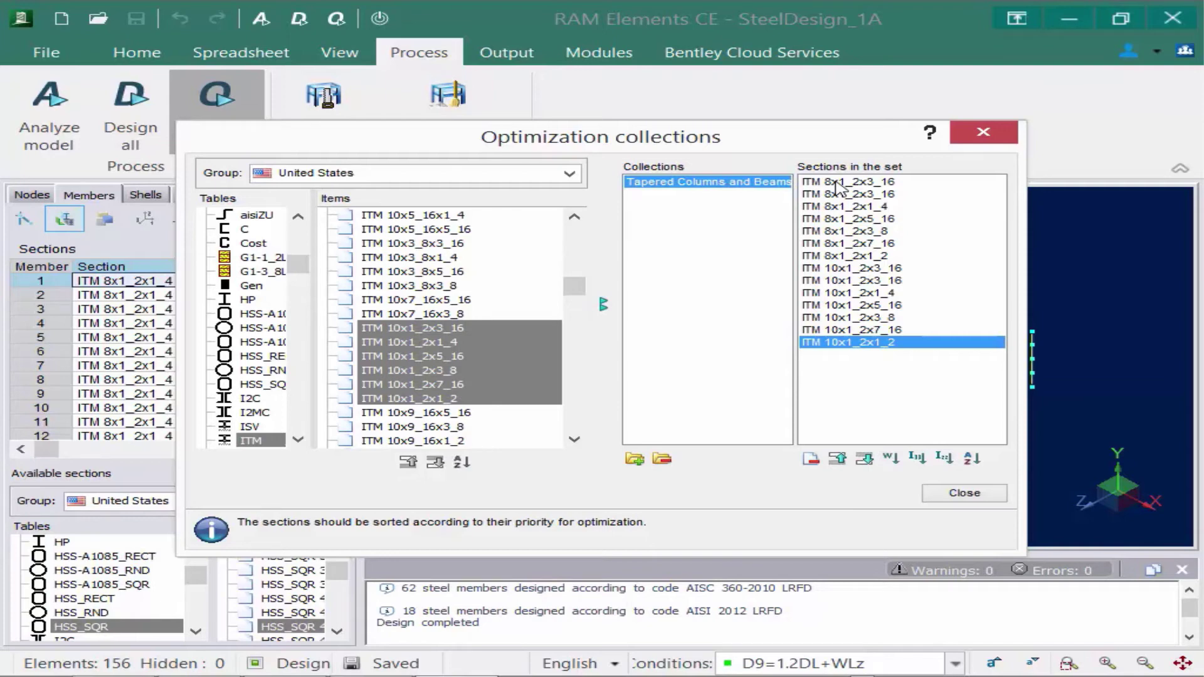
Assign Tapered Columns and Beams to the BEAM1 and COL1 groups, then run the optimization
{"action": "left_click", "coordinate": [954, 493]}
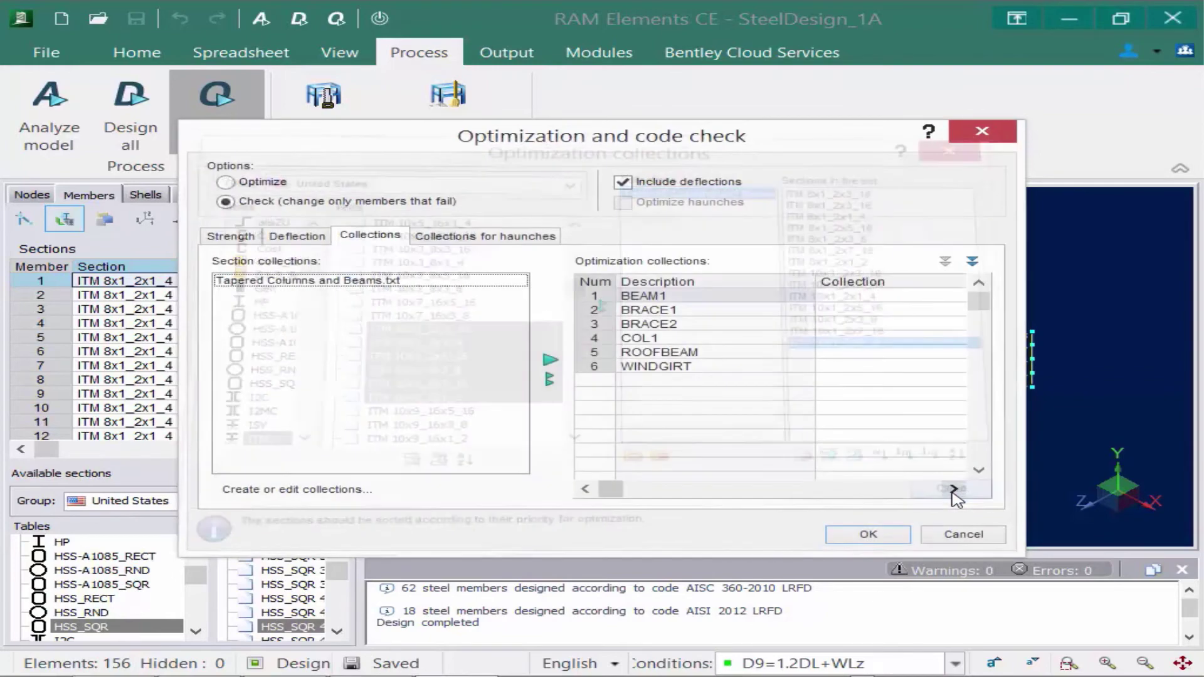
{"action": "left_click", "coordinate": [304, 283]}
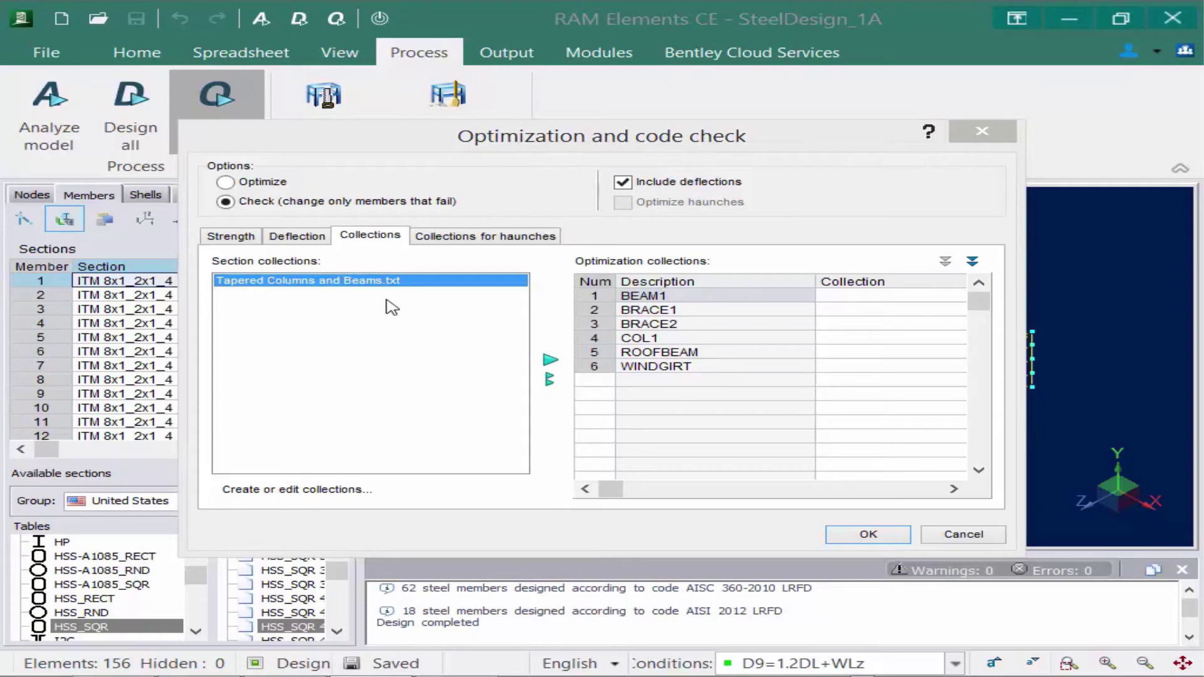
{"action": "left_click", "coordinate": [635, 299]}
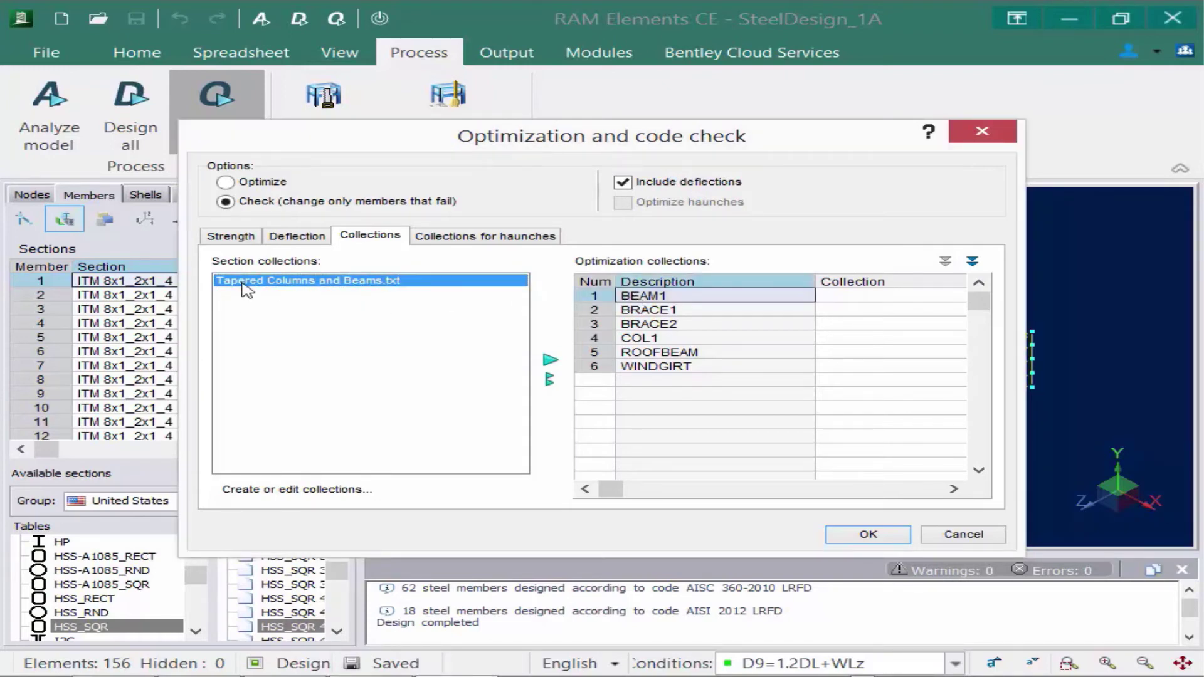
{"action": "left_click", "coordinate": [550, 363]}
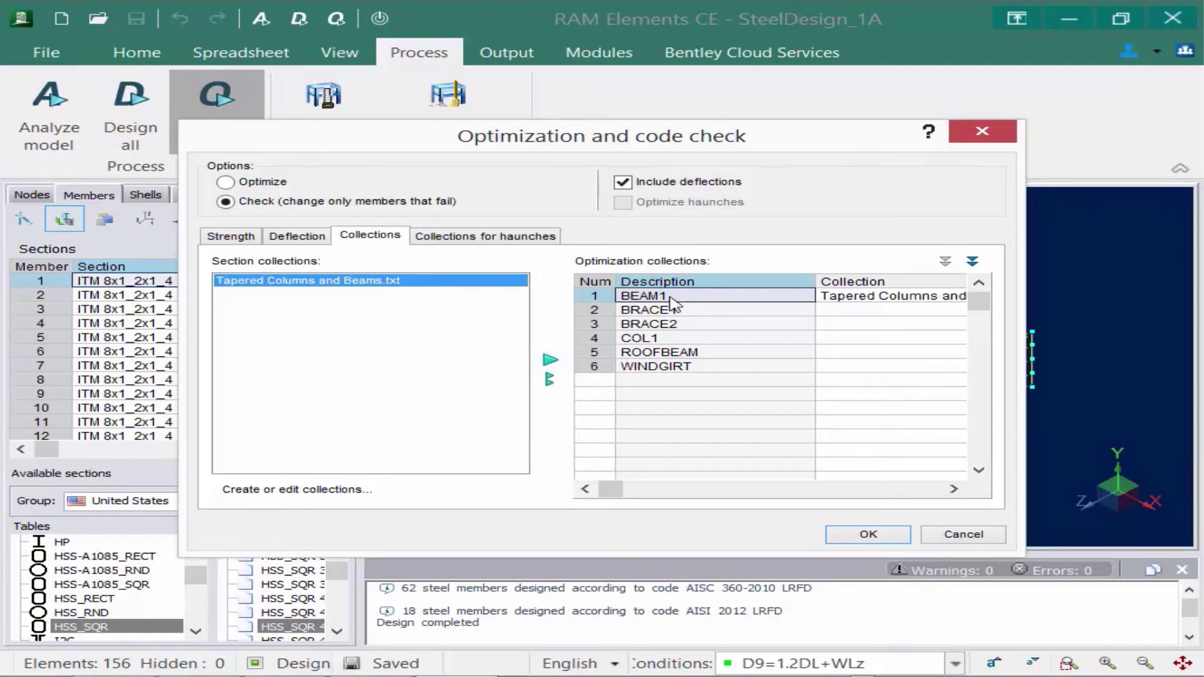
{"action": "left_click", "coordinate": [641, 339]}
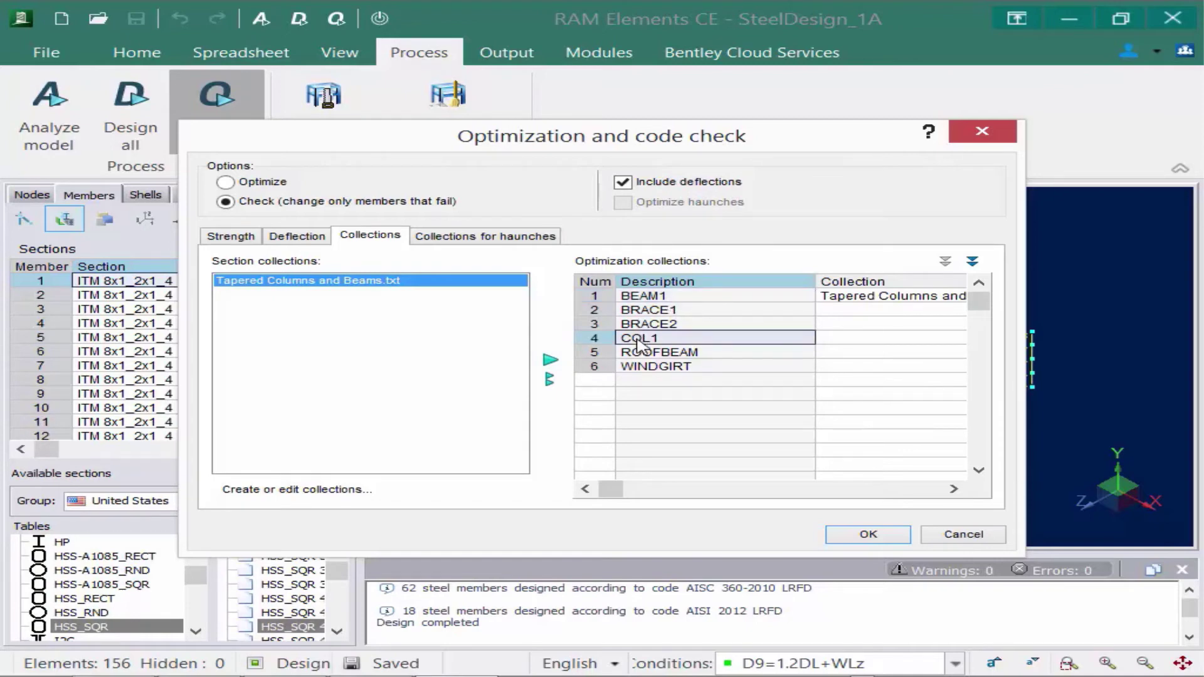
{"action": "left_click", "coordinate": [550, 360]}
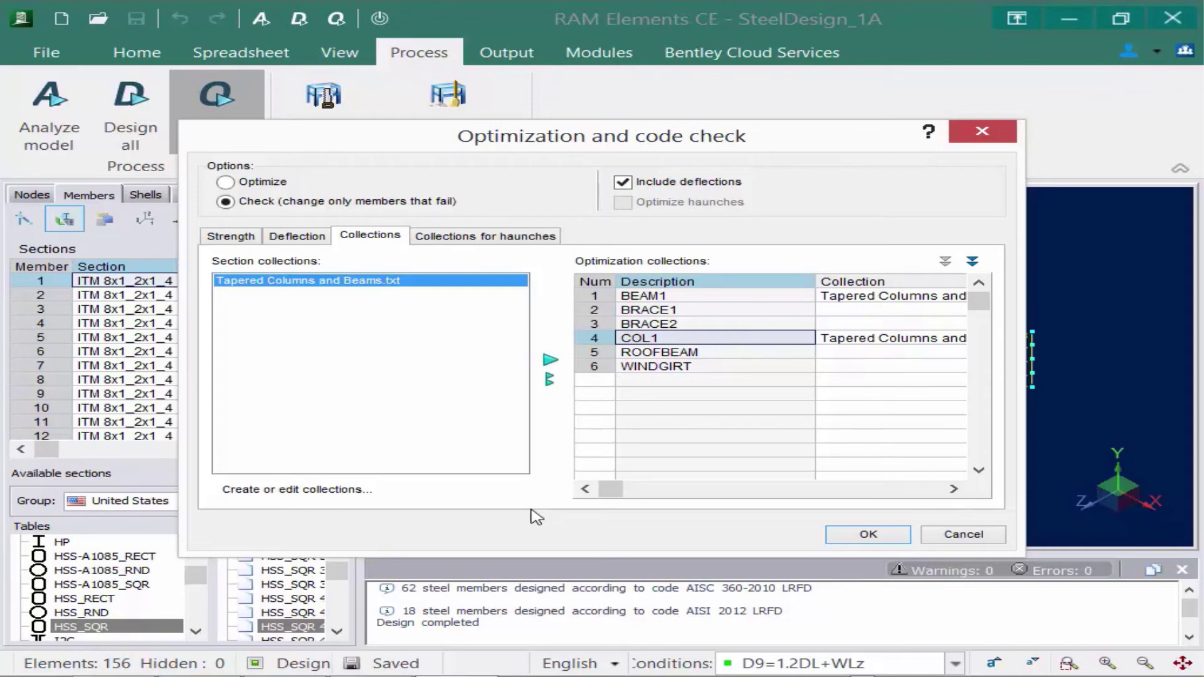
{"action": "left_click", "coordinate": [869, 535]}
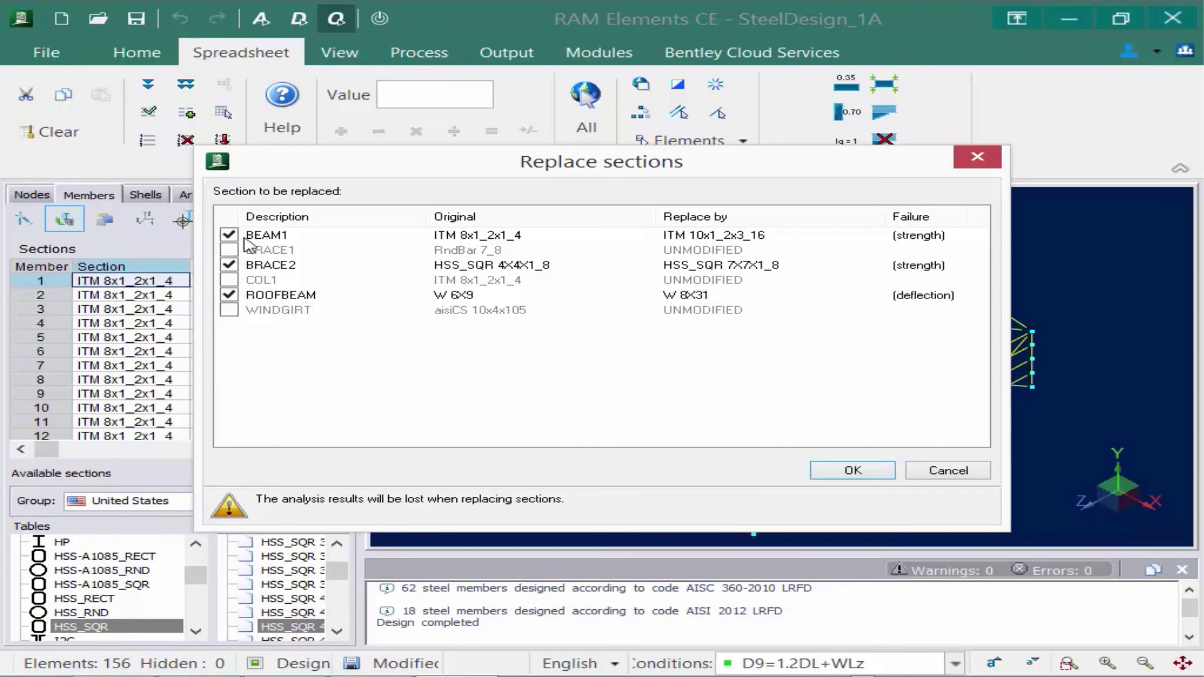
Confirm the Replace sections list so members 3, 4, 7, 8 and 11 switch to ITM 10x1_2x3_16
{"action": "left_click", "coordinate": [844, 472]}
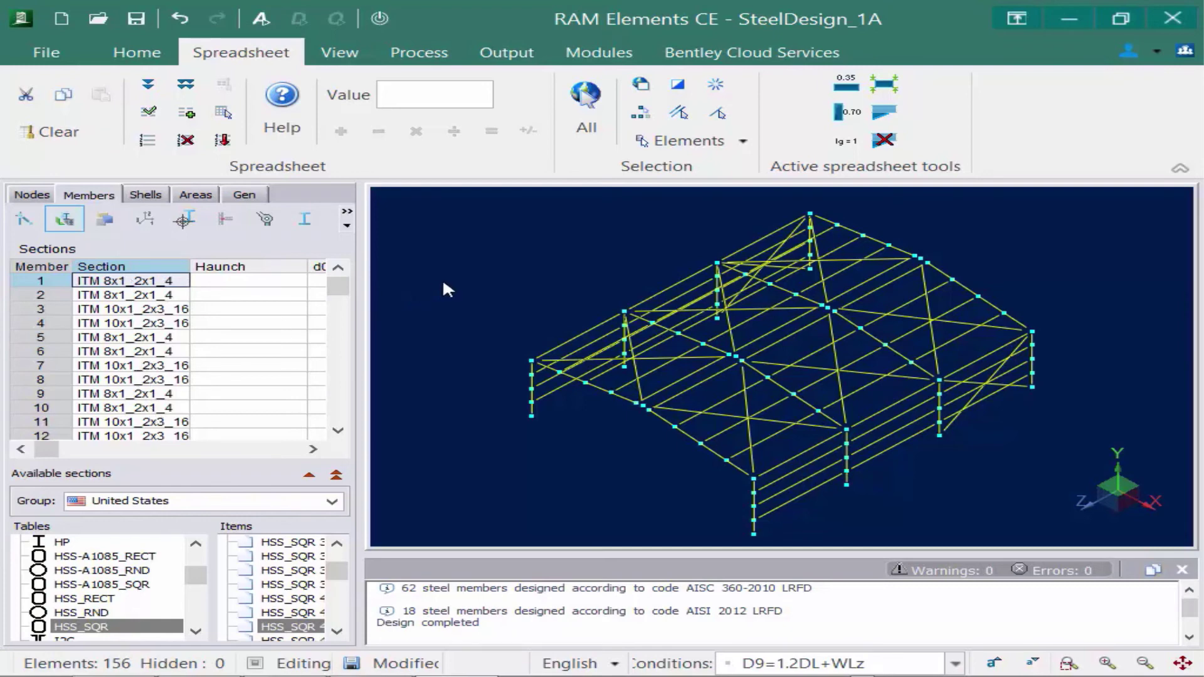
Switch to the Process ribbon holding the Analyze model and Design all commands
{"action": "left_click", "coordinate": [419, 56]}
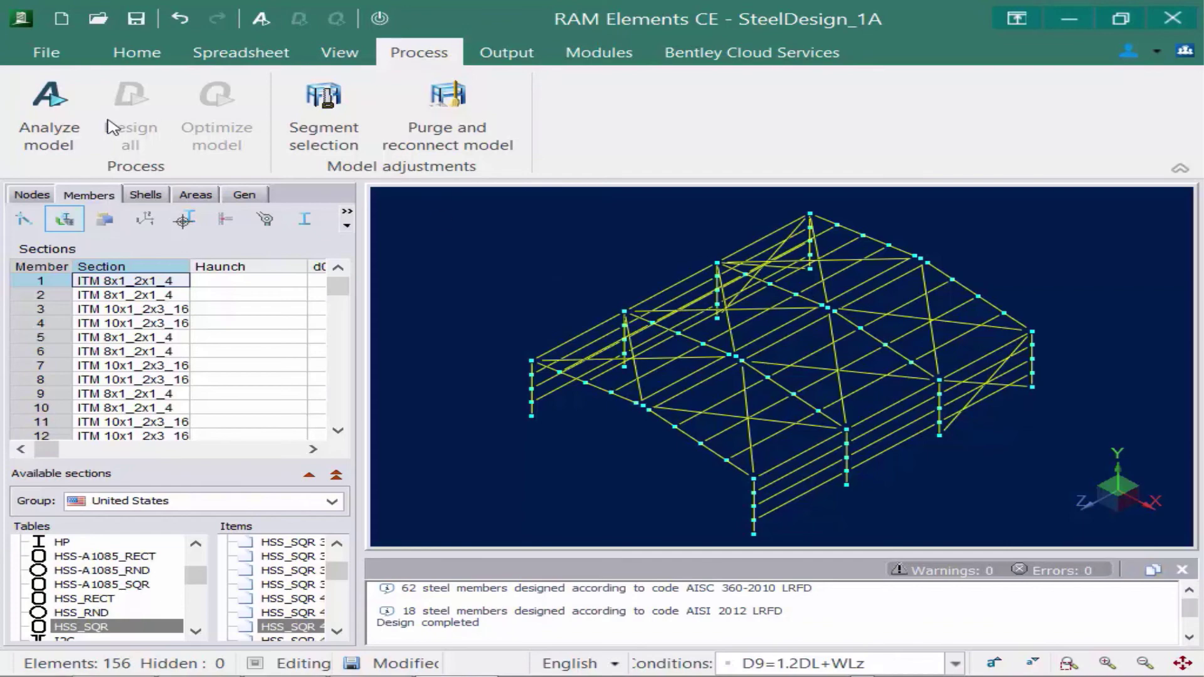
Re-analyze SteelDesign_1A with the new sections, keeping the existing P-Delta settings
{"action": "left_click", "coordinate": [49, 113]}
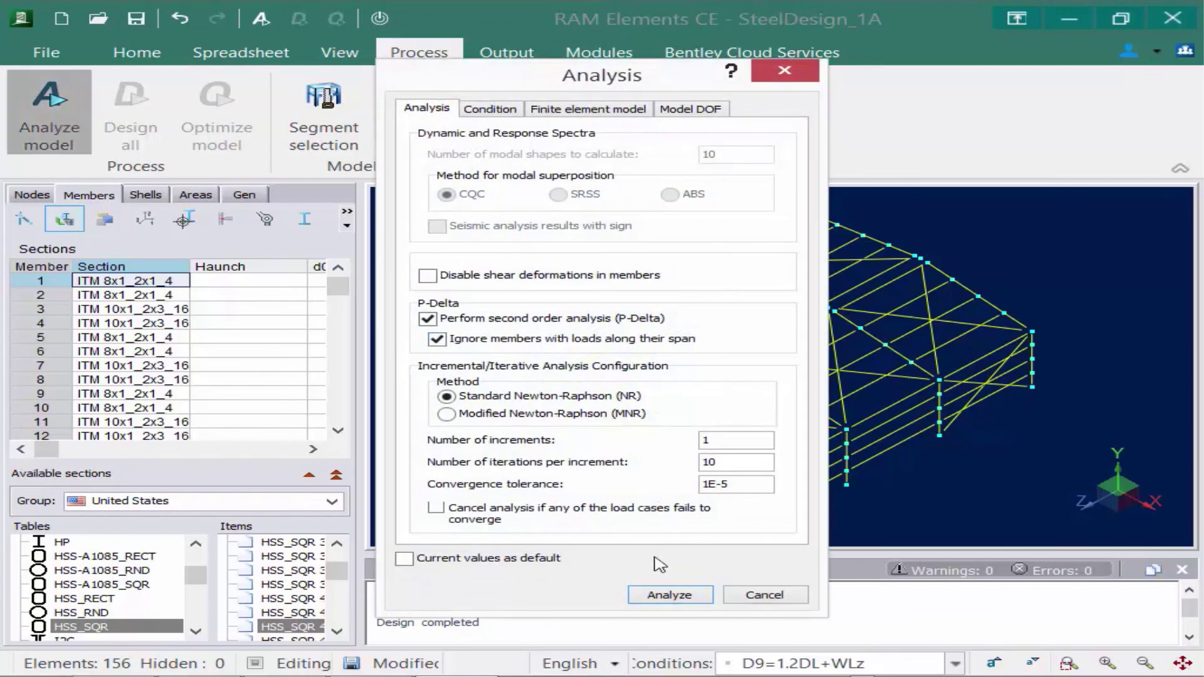
{"action": "left_click", "coordinate": [665, 594]}
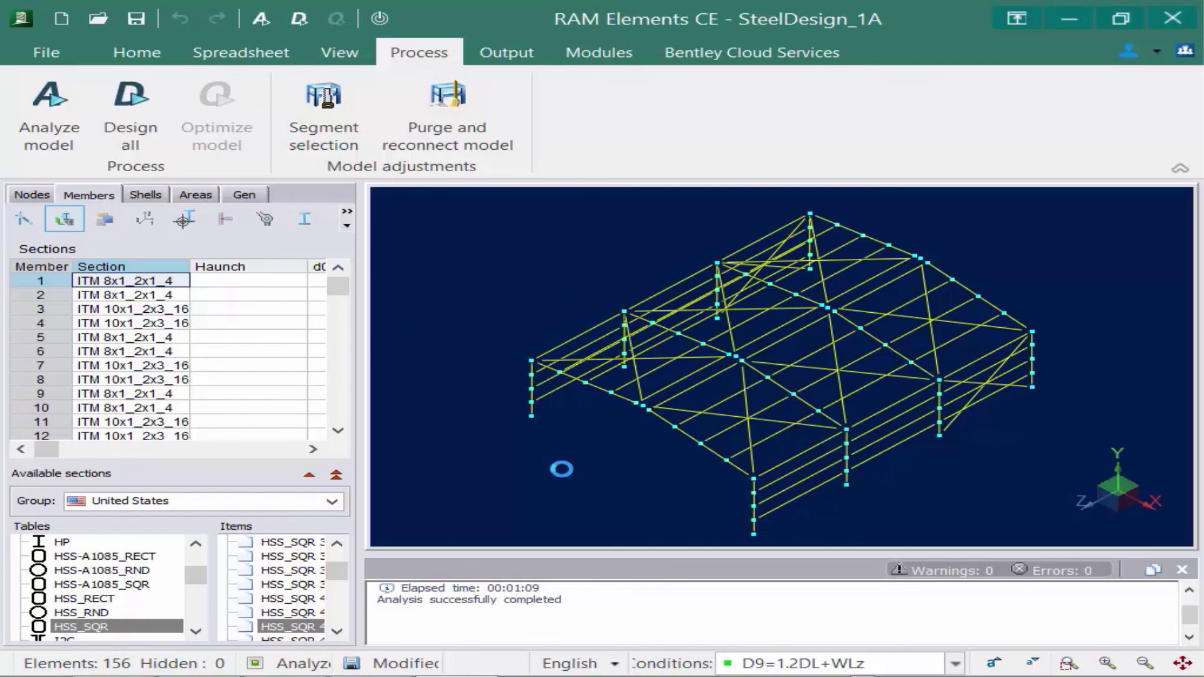
Design all members to AISC 360-2010 LRFD and AISI 2012 LRFD
{"action": "left_click", "coordinate": [129, 137]}
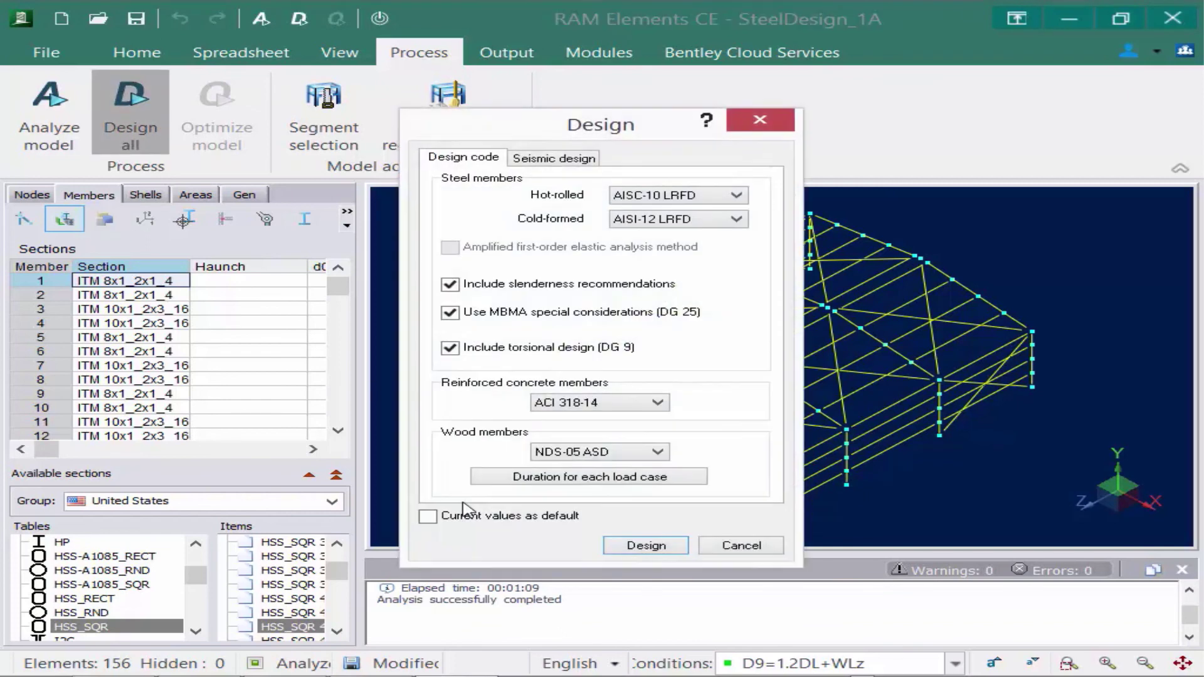
{"action": "left_click", "coordinate": [637, 548]}
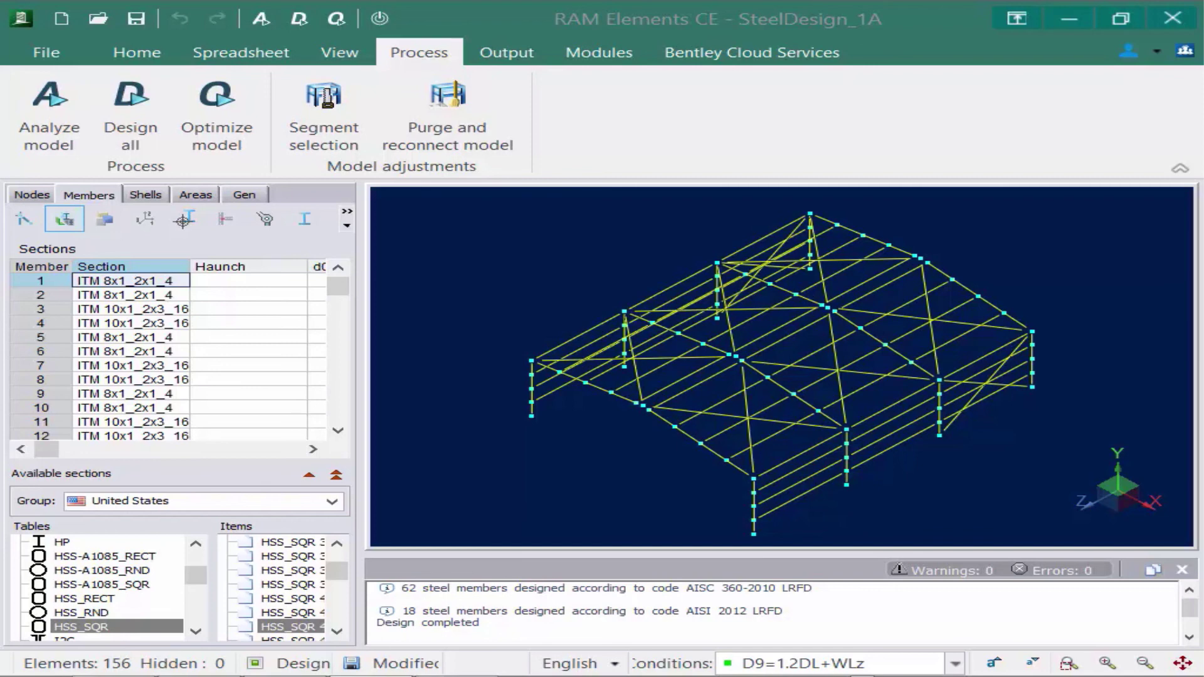
Color the frame members by design status for the controlling combination
{"action": "left_click", "coordinate": [340, 53]}
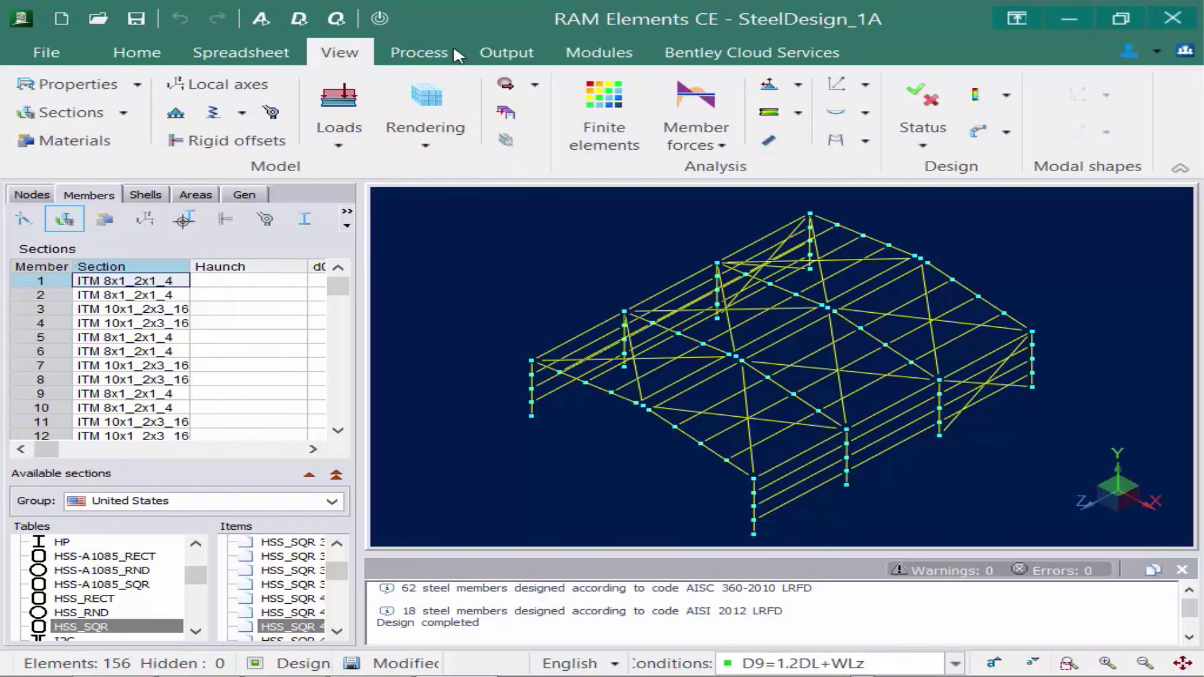
{"action": "left_click", "coordinate": [934, 102]}
{"action": "left_click", "coordinate": [923, 138]}
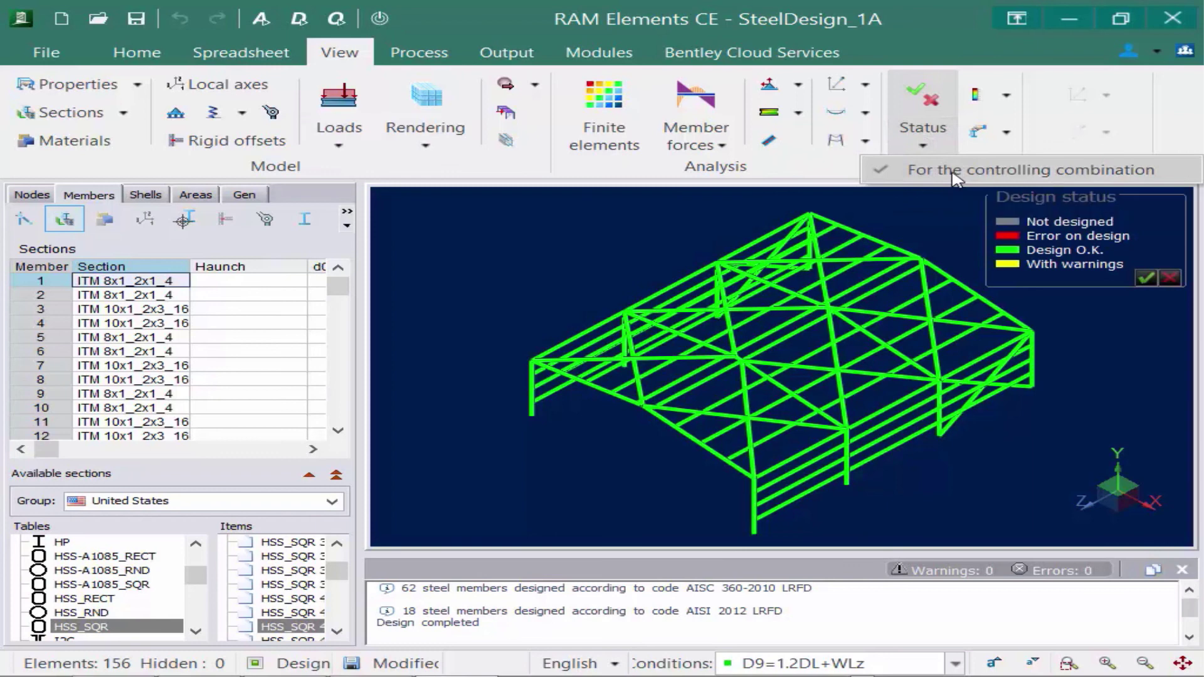
{"action": "left_click", "coordinate": [936, 24]}
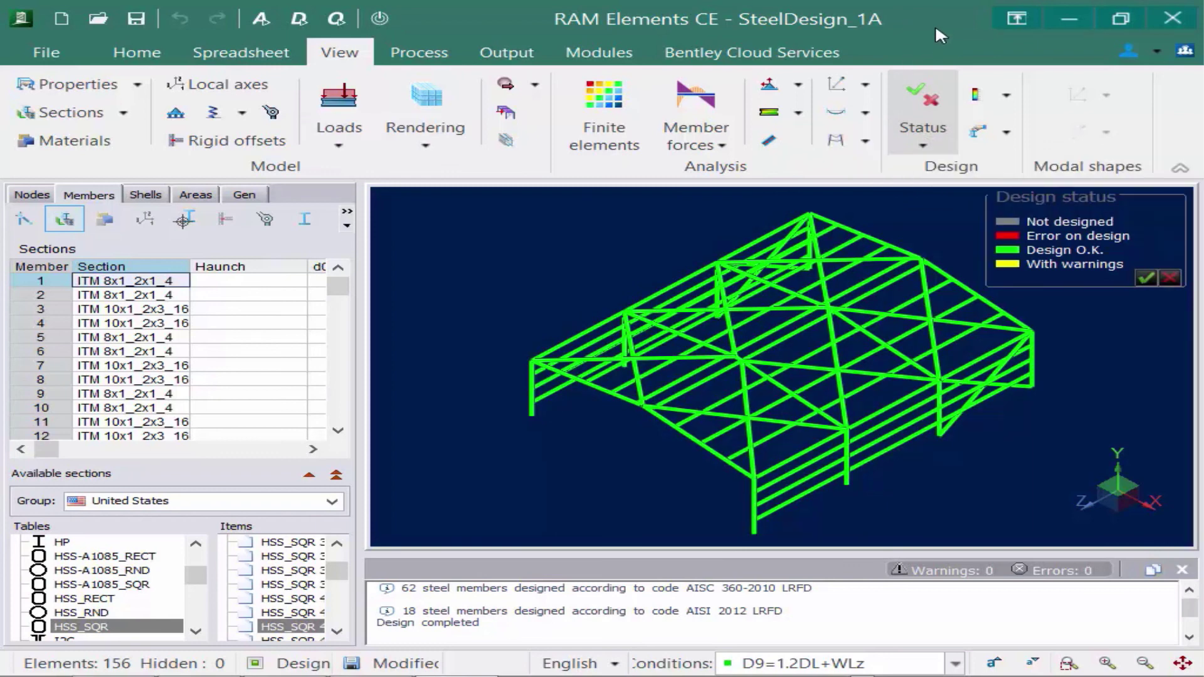